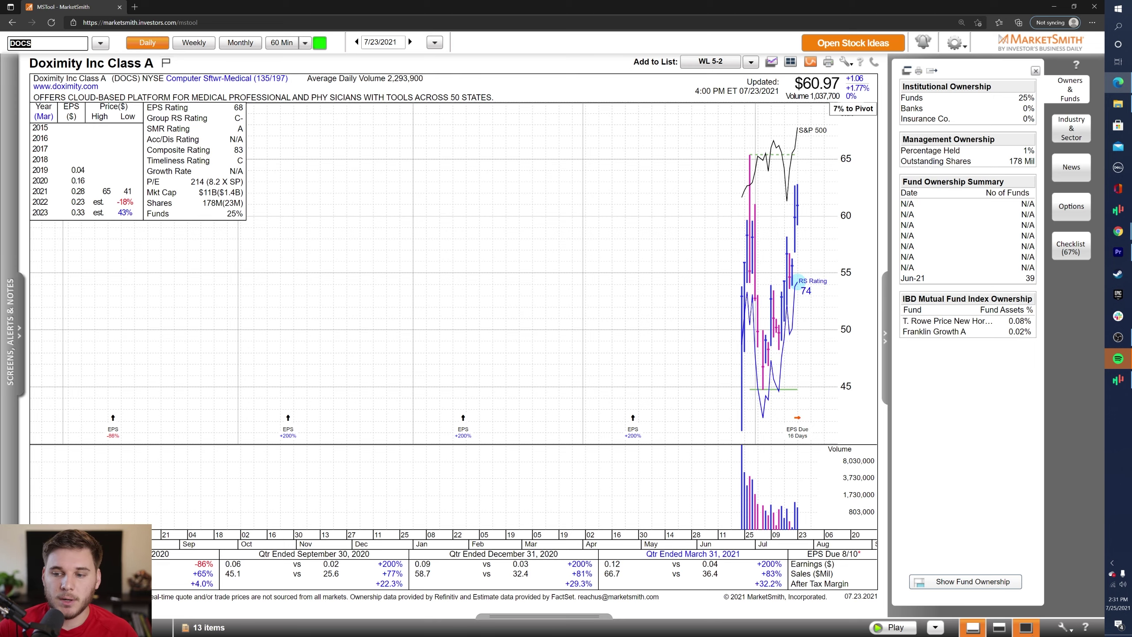
# Show the WL 7-25 watchlist as a table of its 13 stocks, DOCS through CMG, with ratings
pyautogui.click(1025, 627)
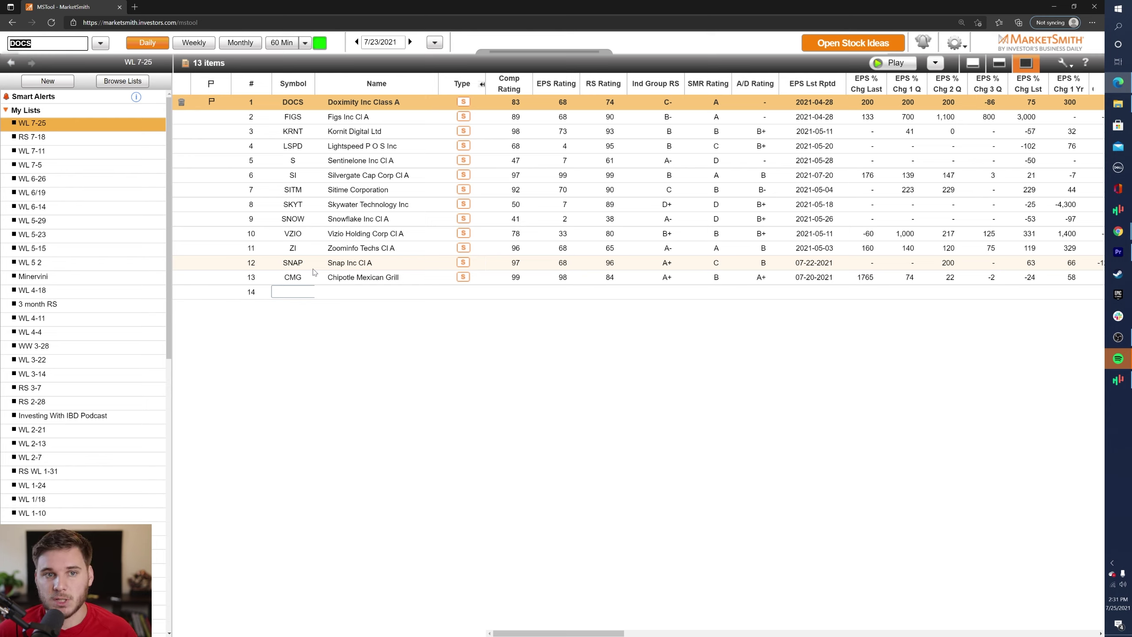
# Return to the single-stock chart for DOCS, then advance to the Figs (FIGS) chart
pyautogui.click(974, 63)
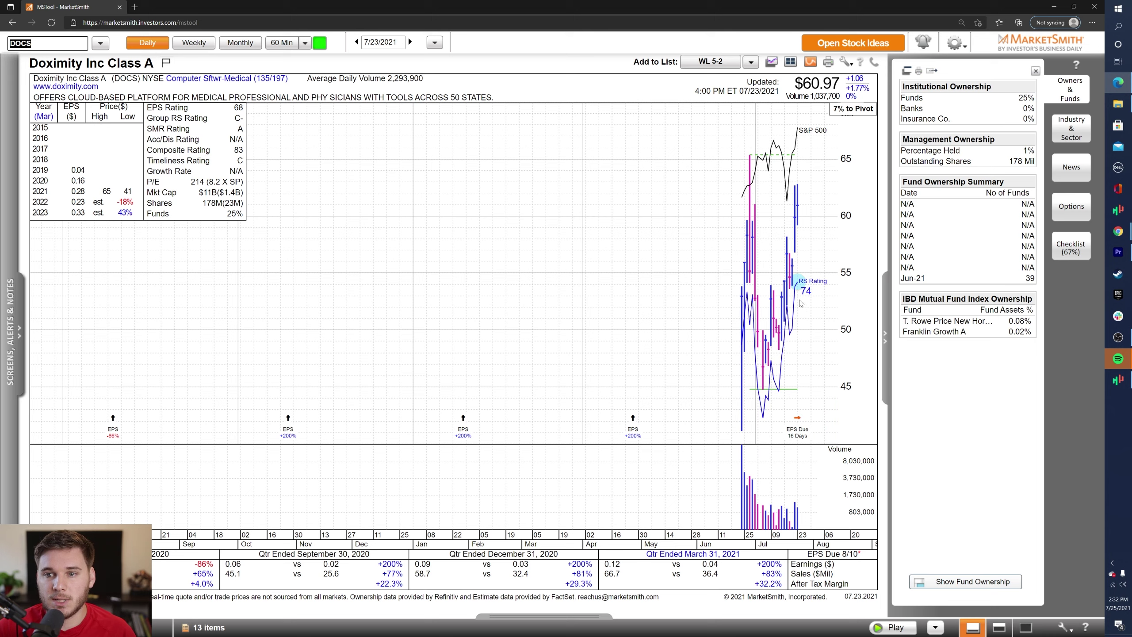
pyautogui.moveTo(764, 253)
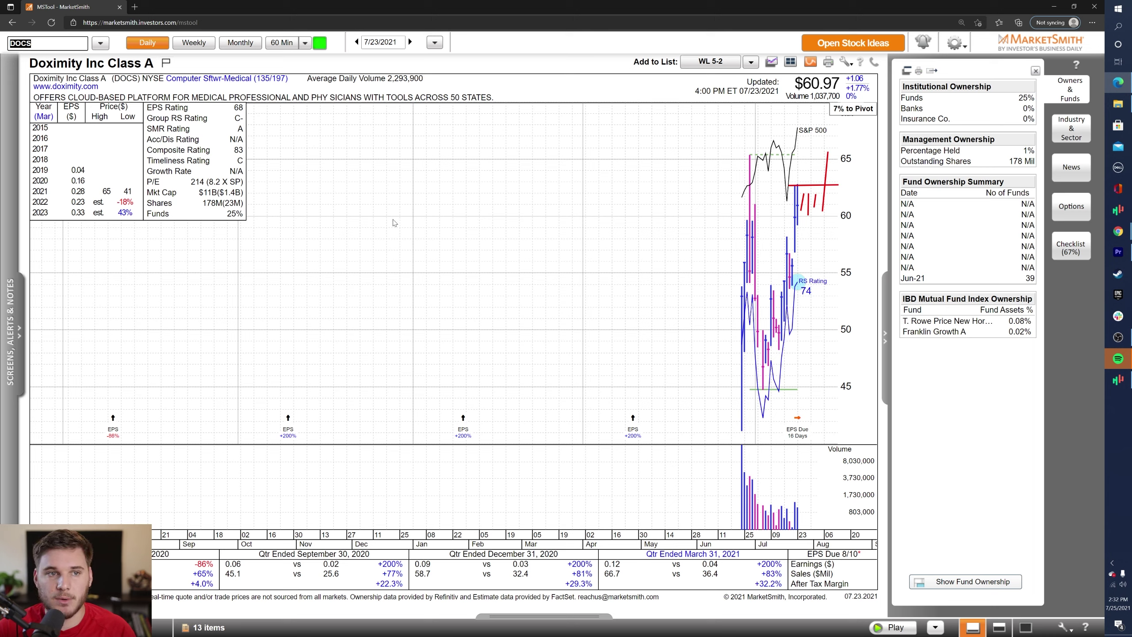
pyautogui.press('Down')
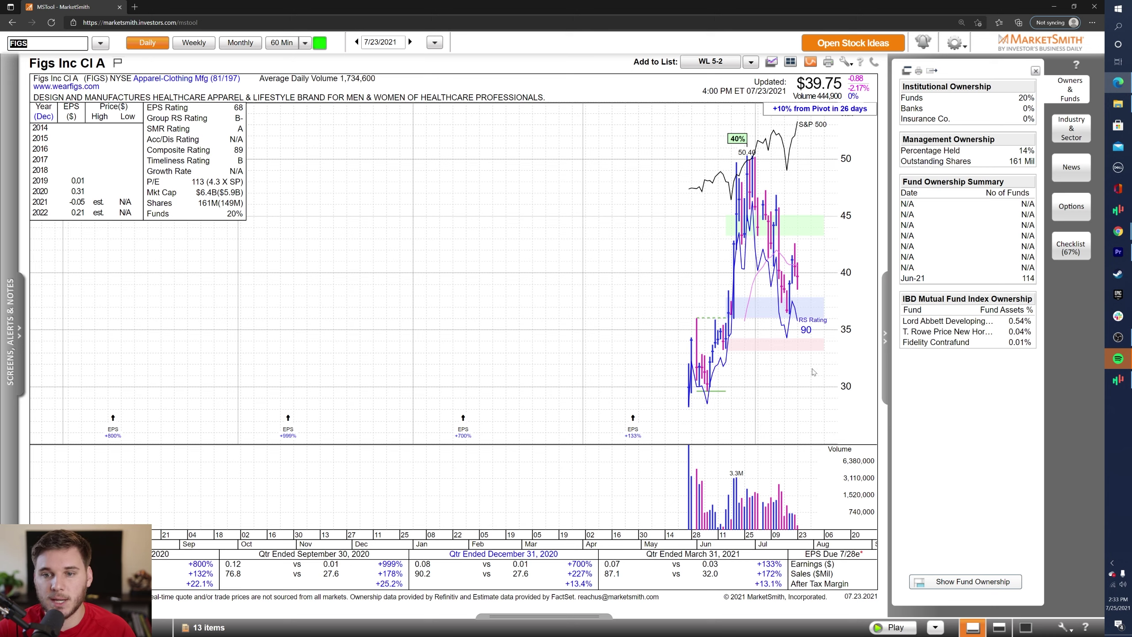
# Check the late-June high's price data, then draw red resistance strokes near FIGS's latest bars around $40
pyautogui.moveTo(728, 330)
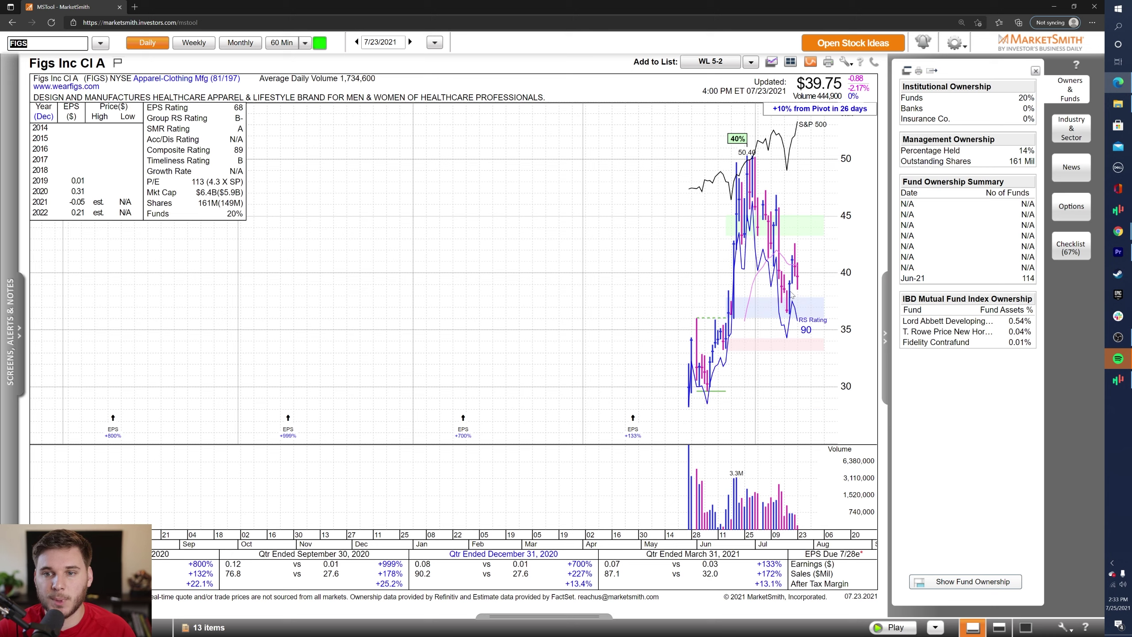
pyautogui.click(755, 159)
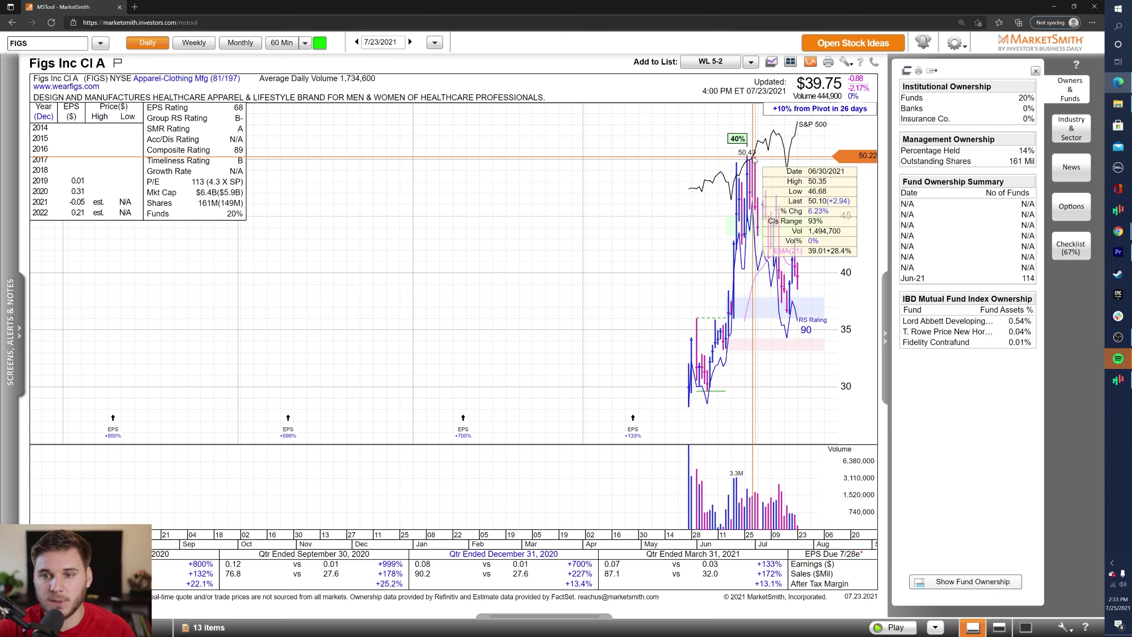
pyautogui.moveTo(792, 315)
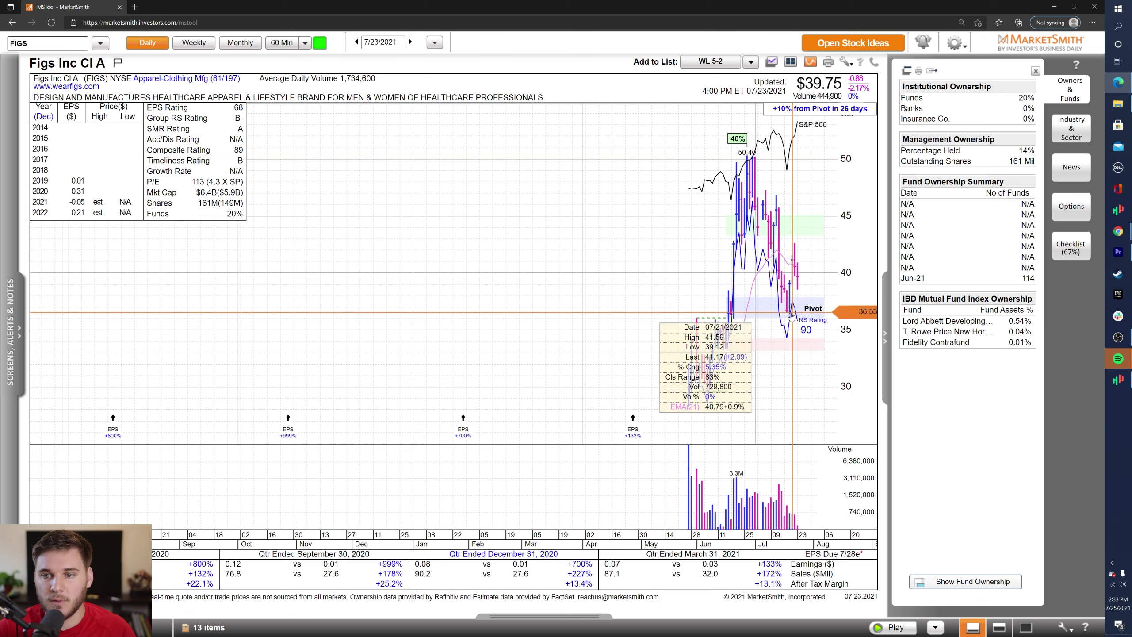
pyautogui.click(794, 313)
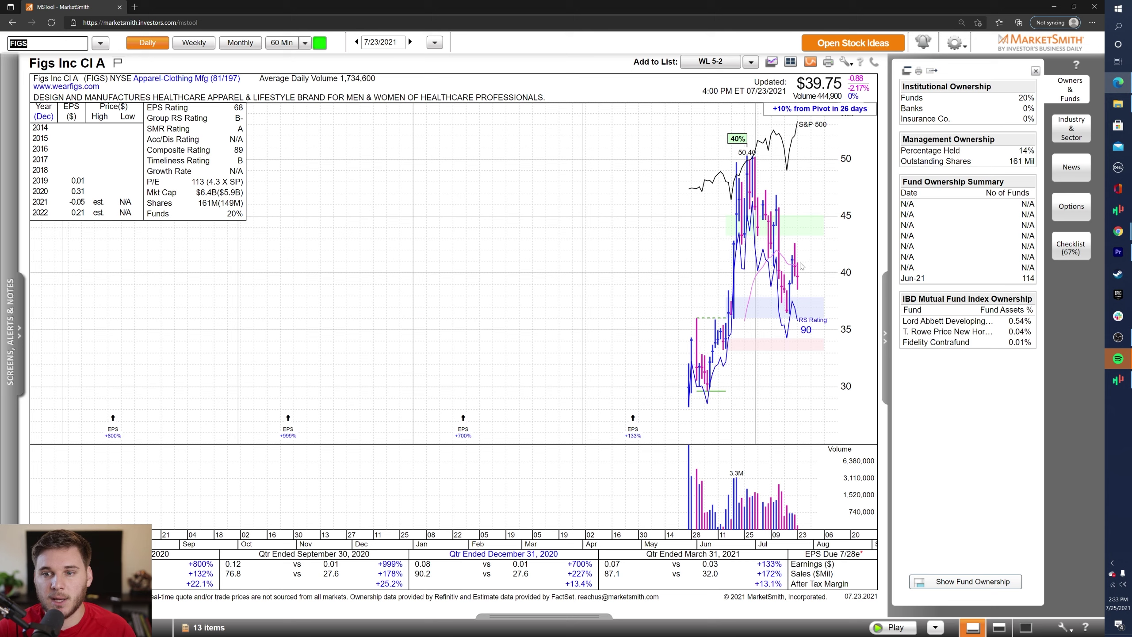
pyautogui.moveTo(801, 264)
pyautogui.mouseDown()
pyautogui.moveTo(823, 282)
pyautogui.moveTo(837, 237)
pyautogui.moveTo(842, 263)
pyautogui.mouseUp()
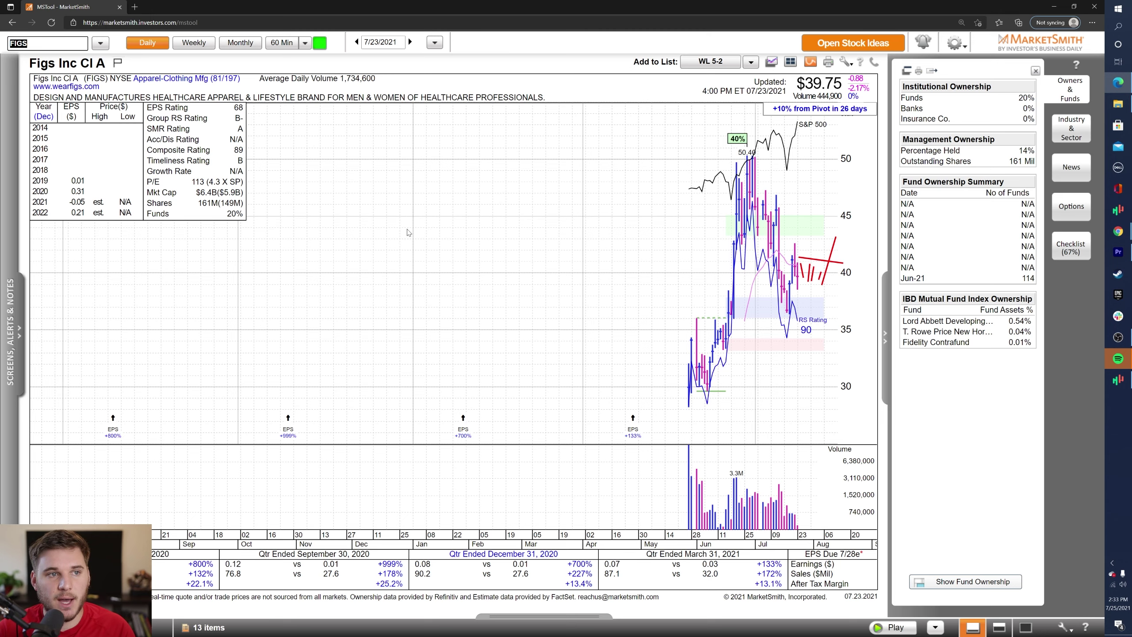
# Load Kornit Digital (KRNT) and draw a red trendline across its handle
pyautogui.write('KRNT')
pyautogui.press('Return')
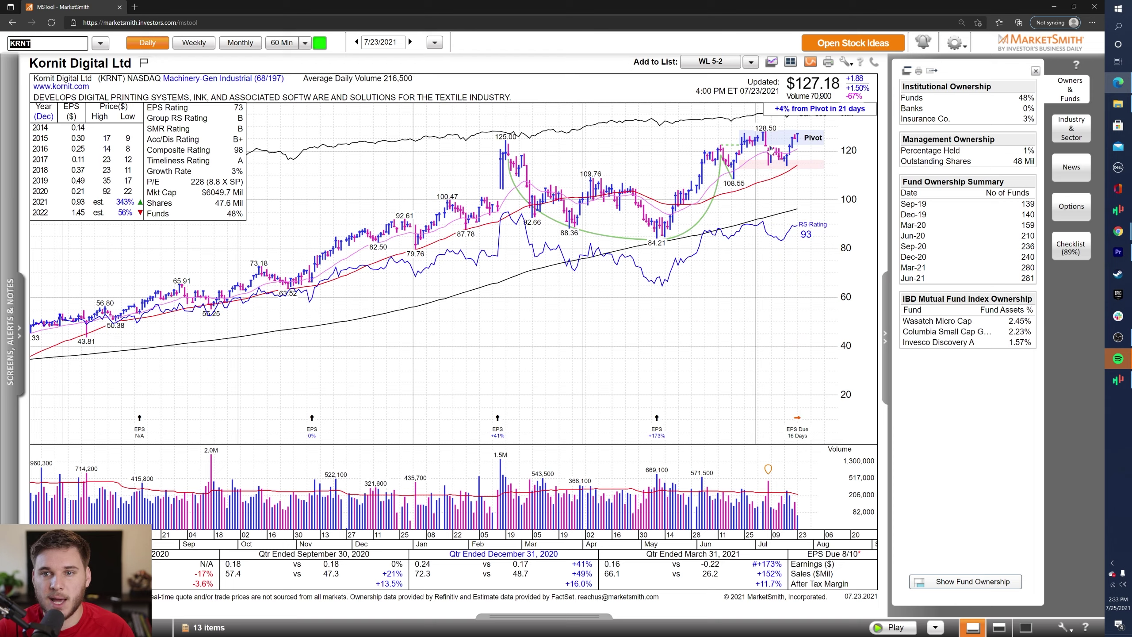
pyautogui.moveTo(772, 148); pyautogui.dragTo(794, 156)
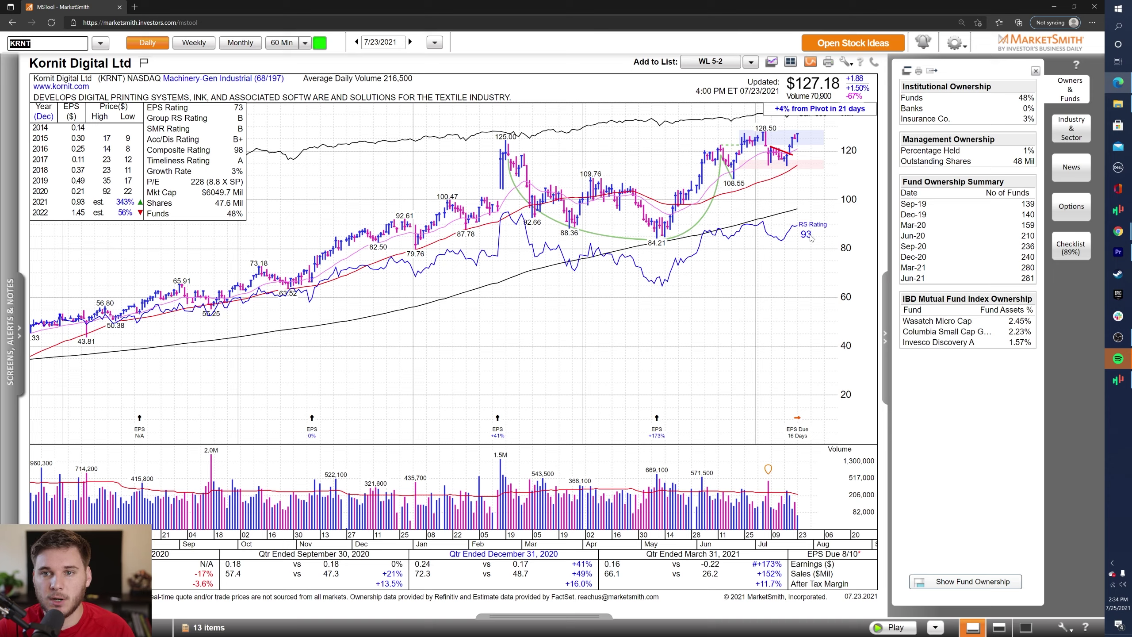
# Mark the KRNT pivot with short red slashes and a red line rising from them
pyautogui.moveTo(760, 132)
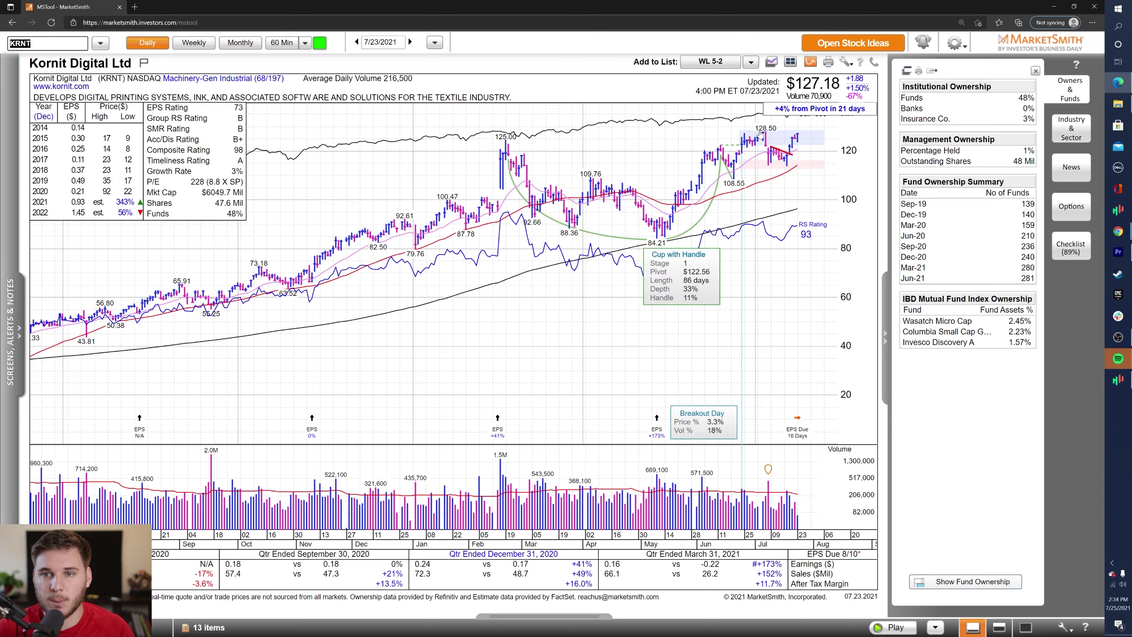
pyautogui.click(803, 139)
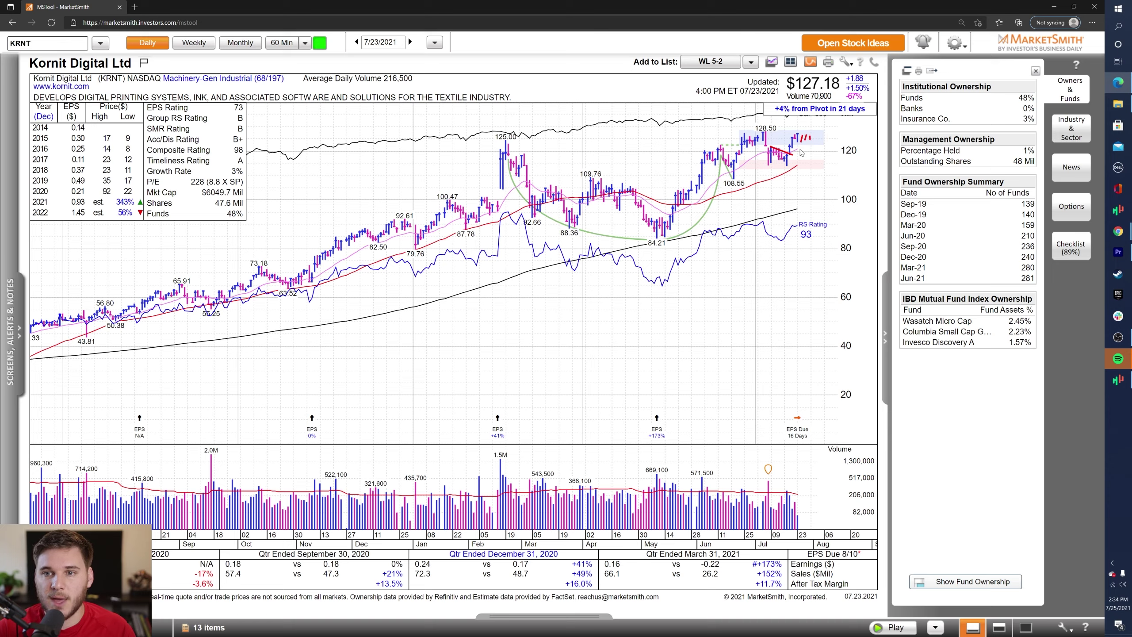
pyautogui.click(801, 153)
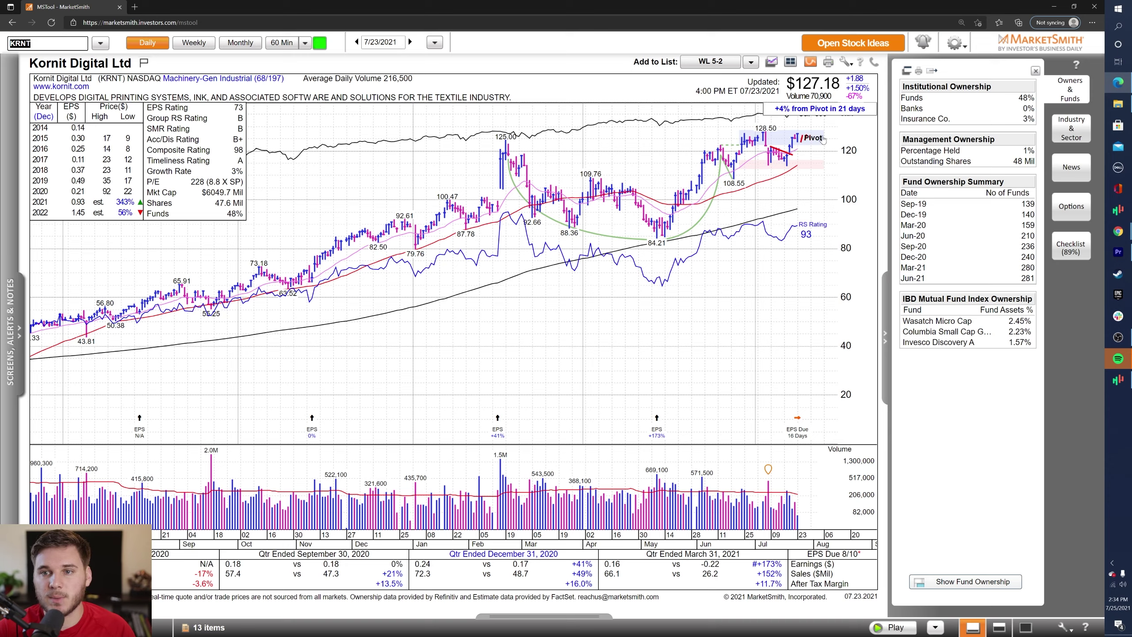
pyautogui.moveTo(810, 143); pyautogui.dragTo(822, 115)
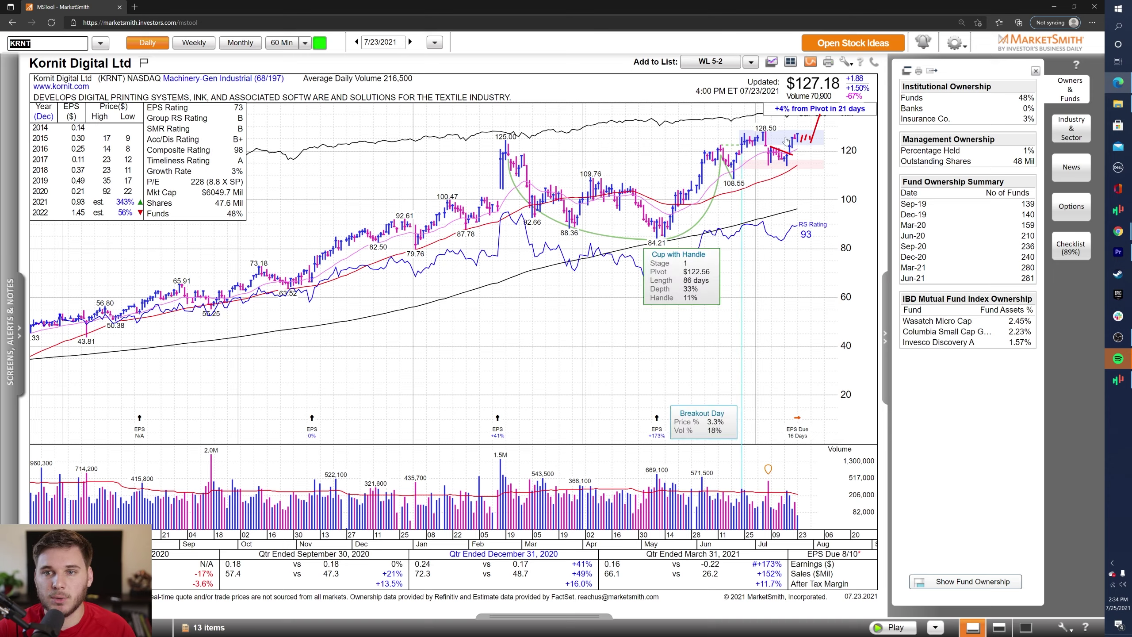
# Draw a red horizontal line across the KRNT cup bottom near $88
pyautogui.moveTo(684, 210)
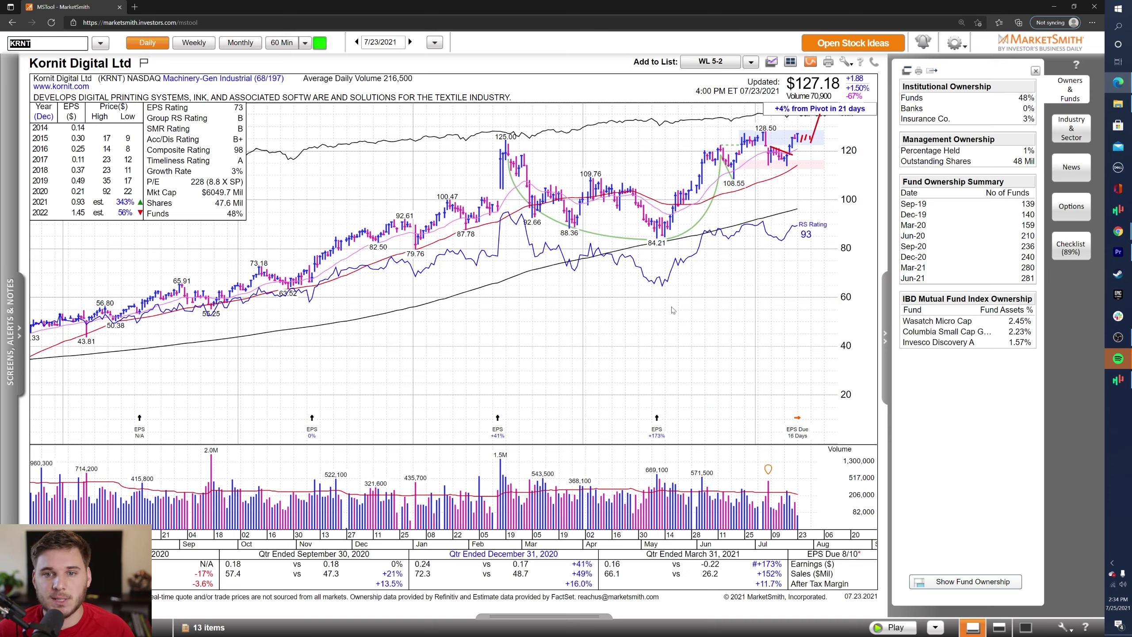
pyautogui.moveTo(706, 242)
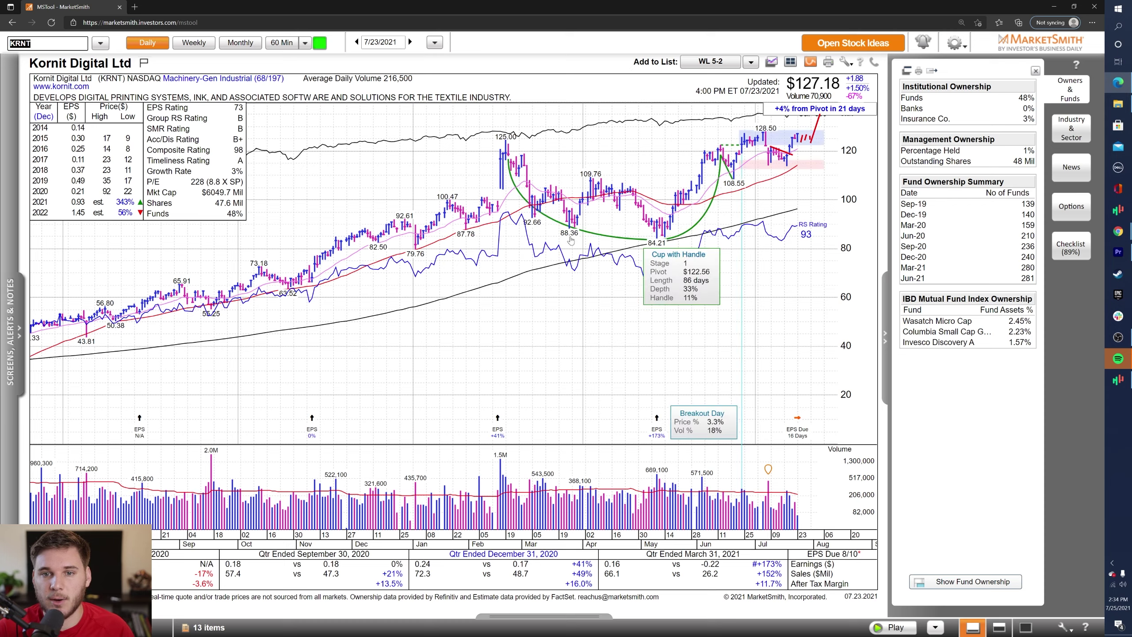
pyautogui.moveTo(566, 226); pyautogui.dragTo(694, 225)
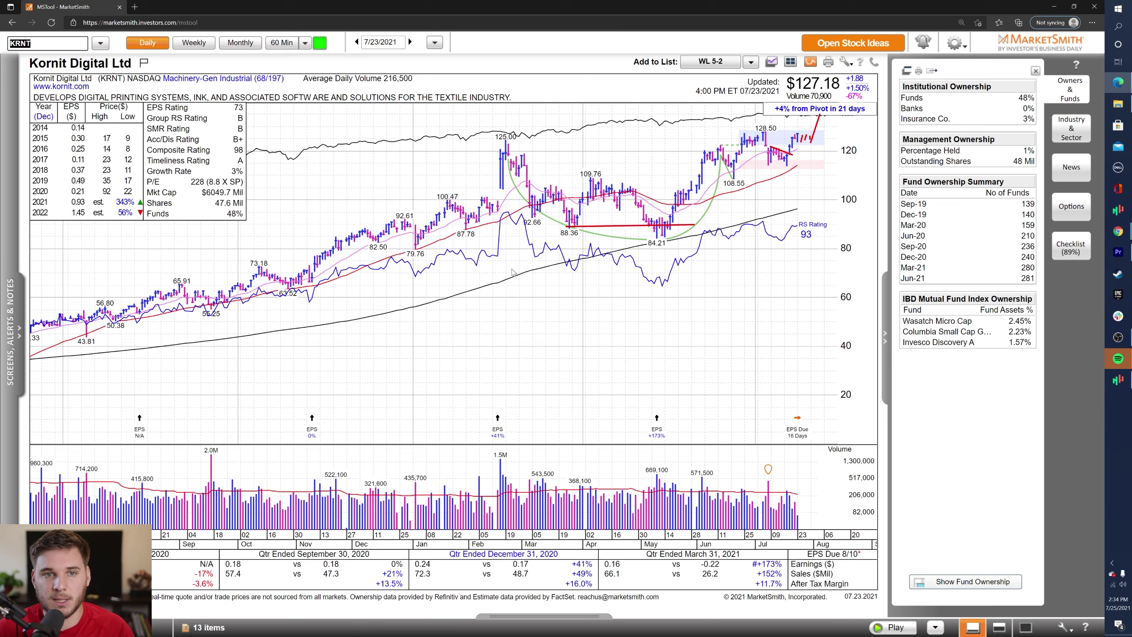
# Load Lightspeed (LSPD), draw a red line from the 39.91 peak and red pivot lines near 85
pyautogui.press('Down')
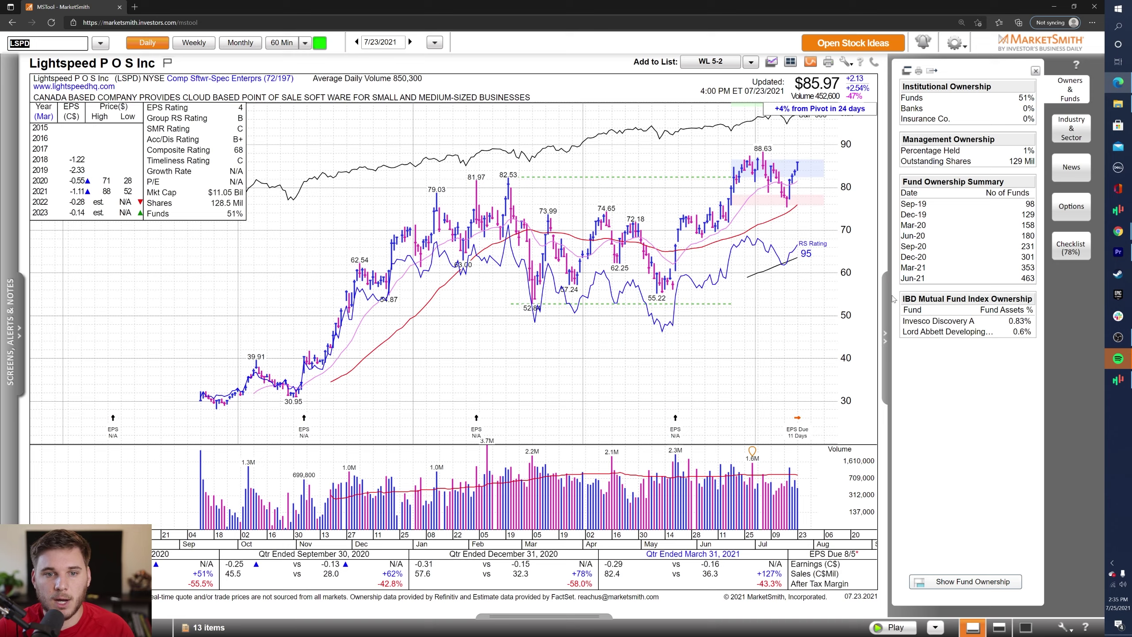
pyautogui.moveTo(256, 359); pyautogui.dragTo(335, 359)
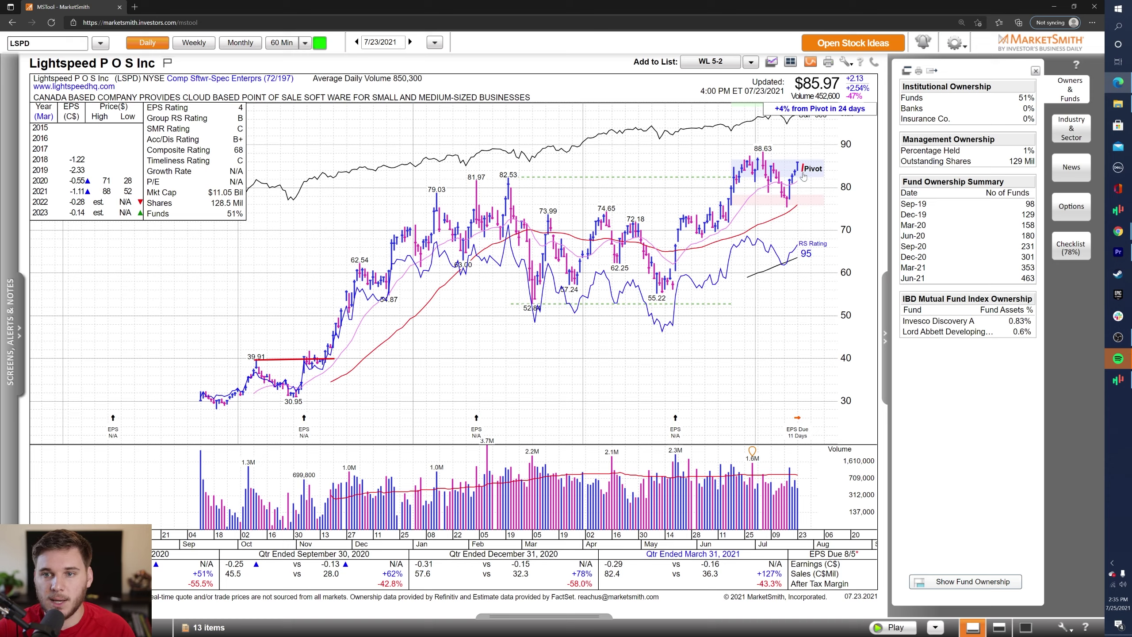
pyautogui.moveTo(807, 173); pyautogui.dragTo(812, 160)
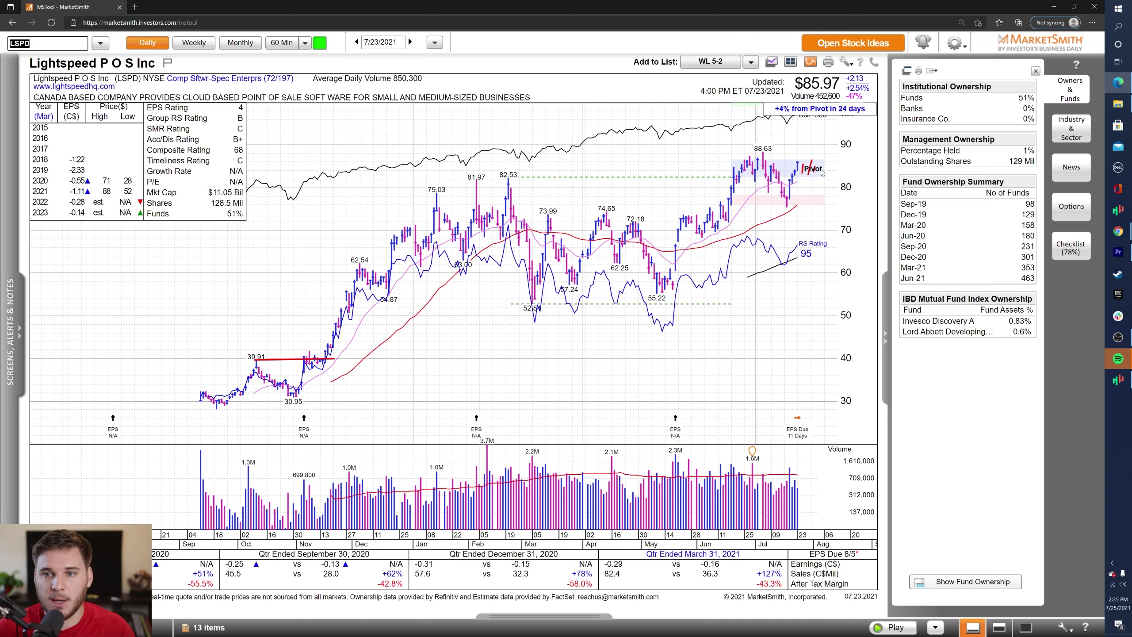
pyautogui.moveTo(822, 179)
pyautogui.mouseDown()
pyautogui.moveTo(832, 142)
pyautogui.moveTo(834, 162)
pyautogui.mouseUp()
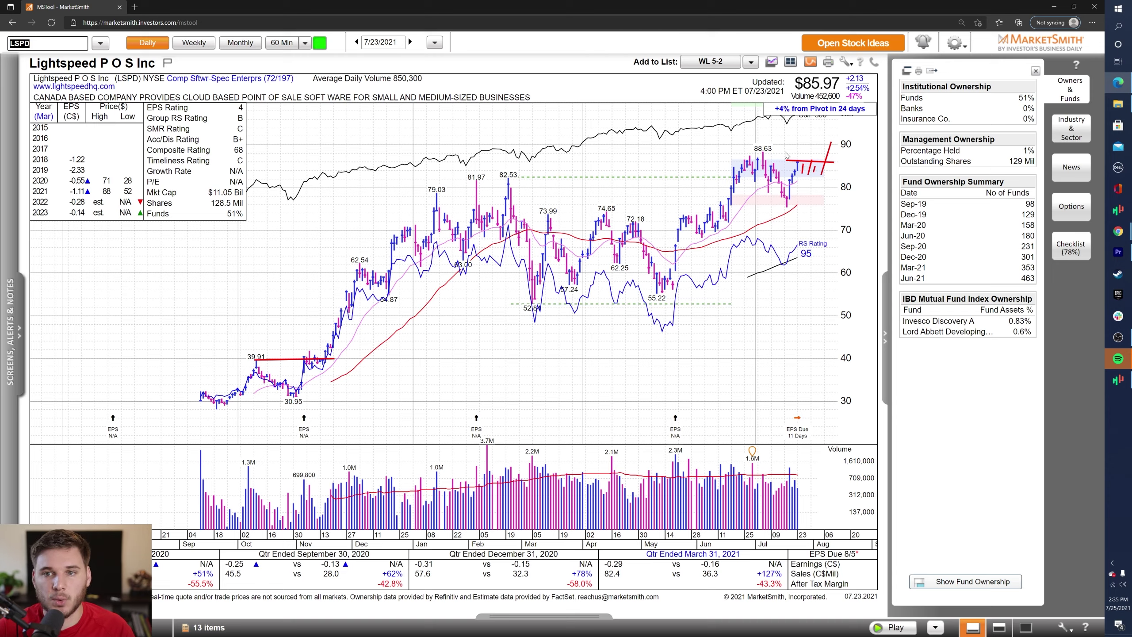
# Load SentinelOne (S) and draw a red resistance line near 49 across the latest bars
pyautogui.write('S')
pyautogui.press('Return')
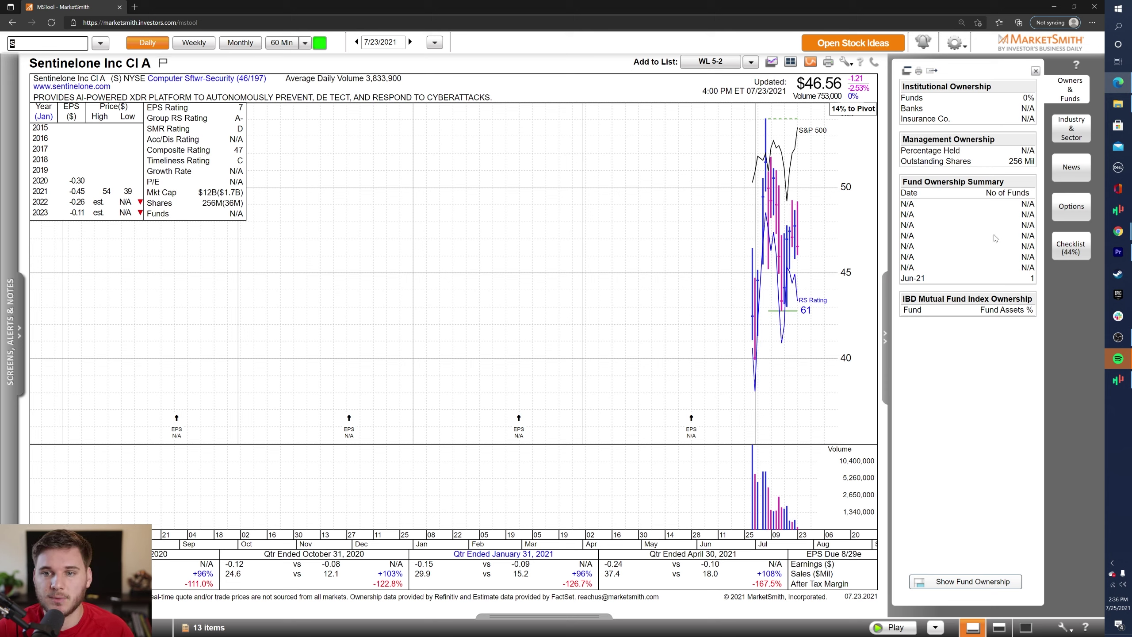
pyautogui.moveTo(792, 213)
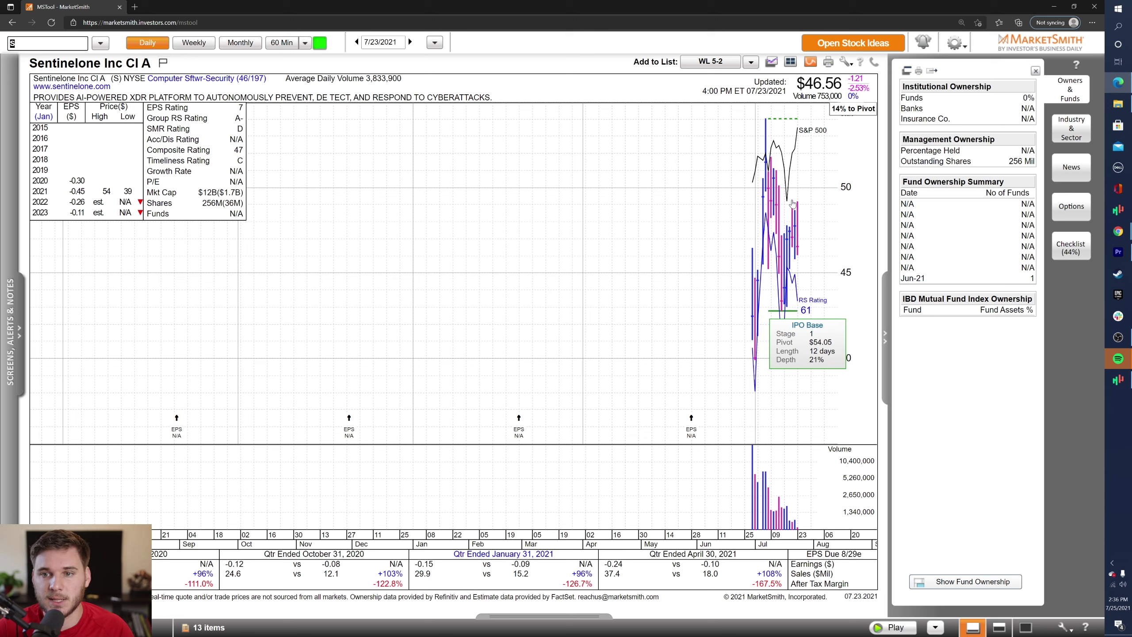
pyautogui.moveTo(792, 202); pyautogui.dragTo(821, 201)
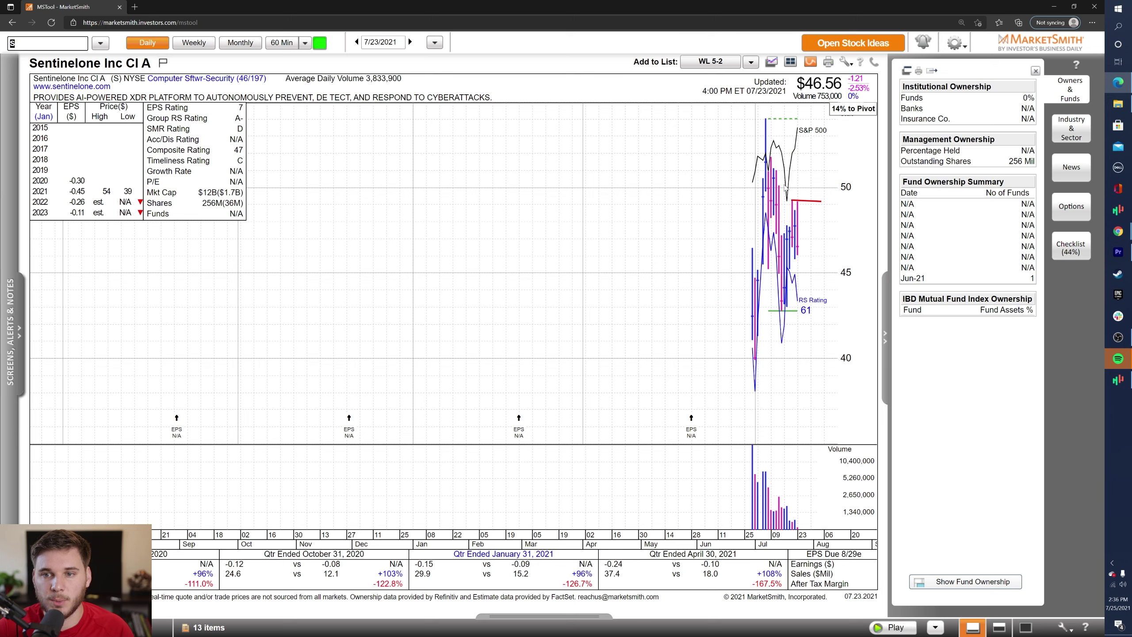
# Draw a red line near 49 on SentinelOne's 60-minute chart, return to daily, then load Silvergate (SI)
pyautogui.click(290, 44)
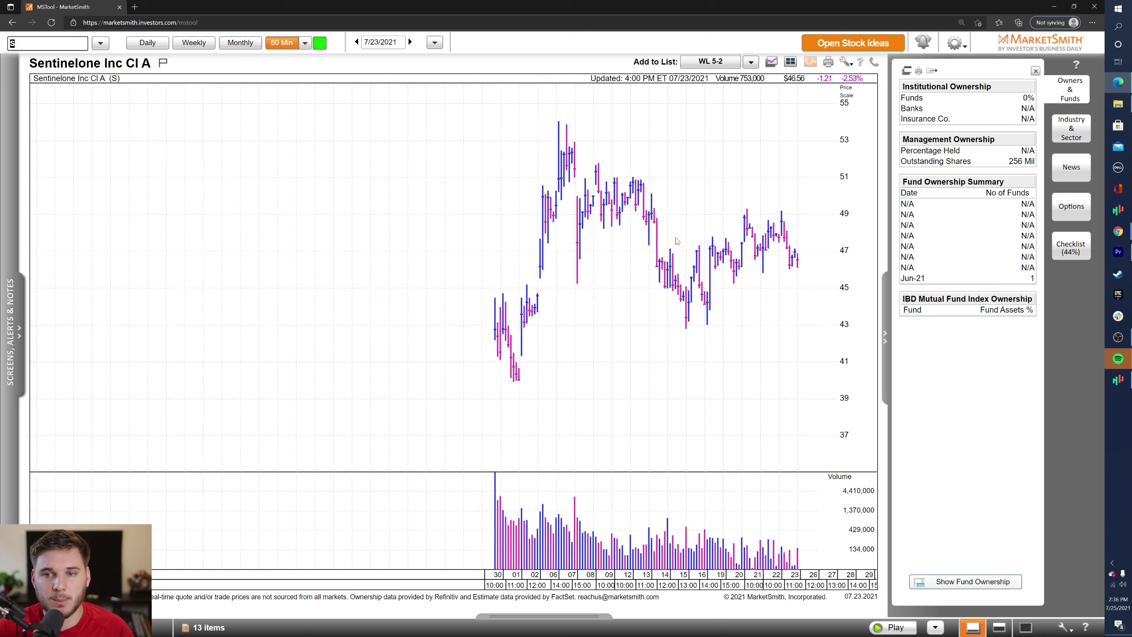
pyautogui.moveTo(746, 210); pyautogui.dragTo(829, 218)
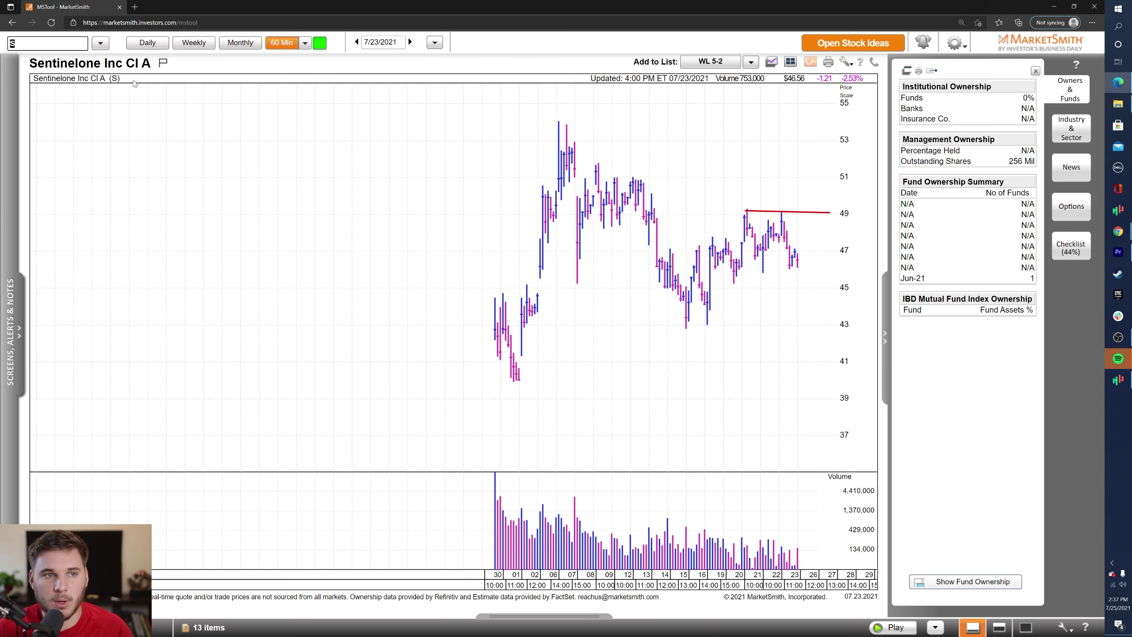
pyautogui.click(153, 43)
pyautogui.click(153, 43)
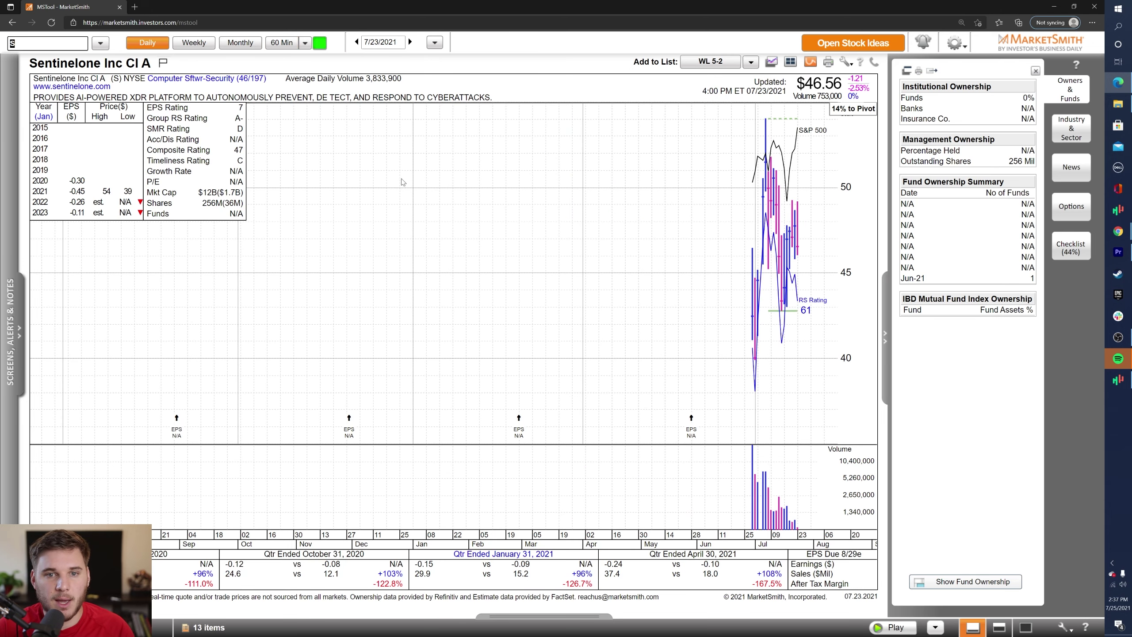
pyautogui.write('SI')
pyautogui.press('Return')
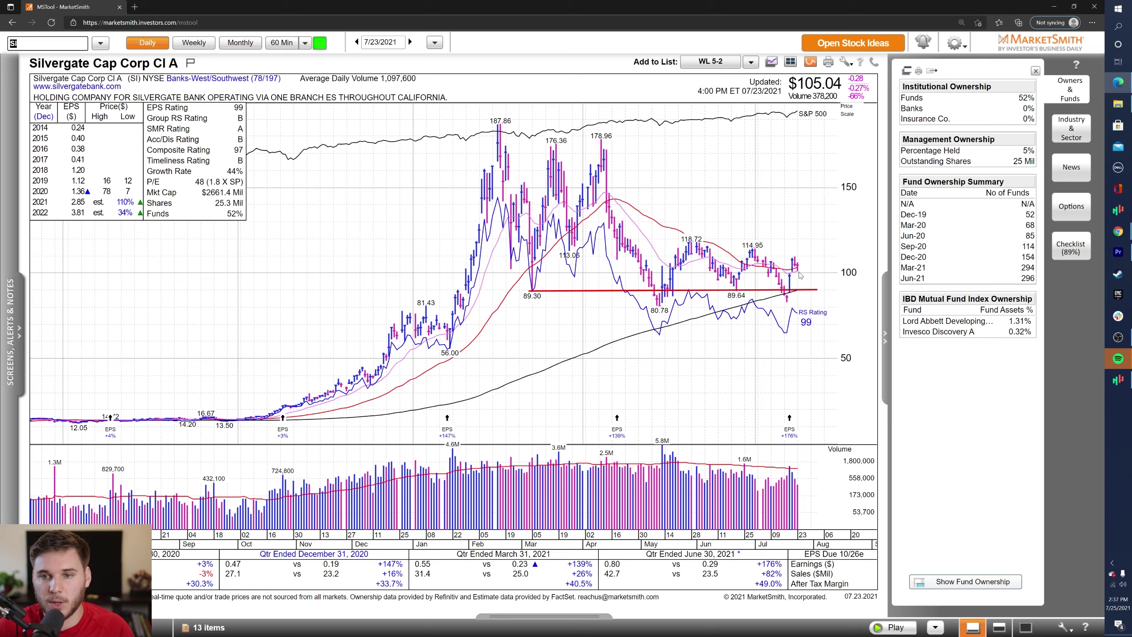
# Draw red resistance lines from Silvergate's 114.95 and 118.72 highs, then advance to Sitime (SITM)
pyautogui.moveTo(752, 246); pyautogui.dragTo(834, 247)
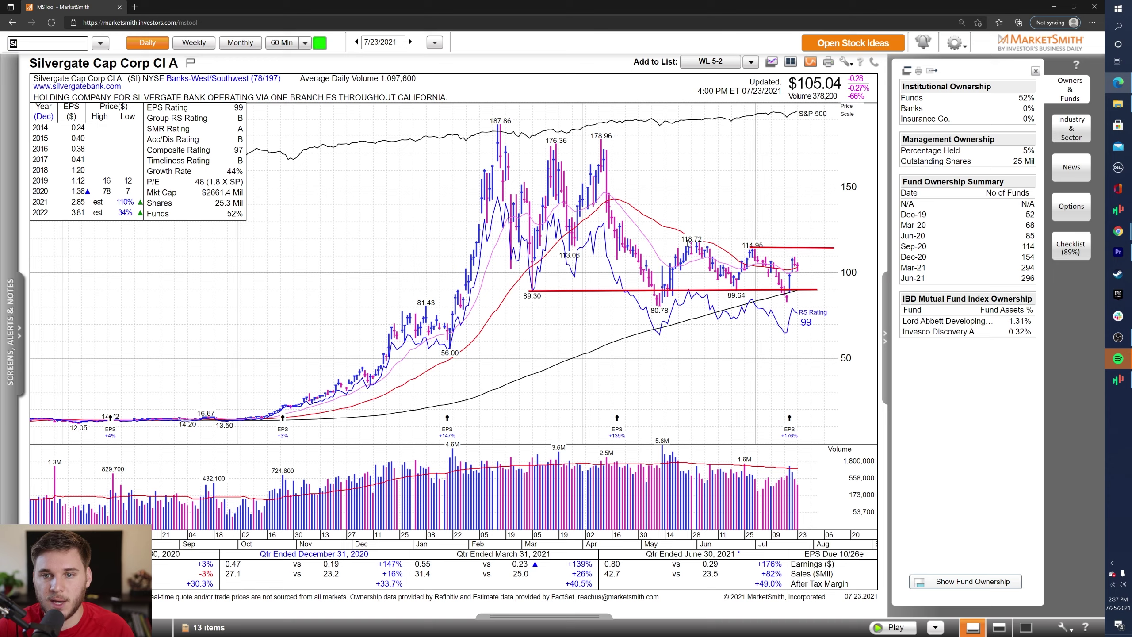
pyautogui.moveTo(690, 240); pyautogui.dragTo(833, 243)
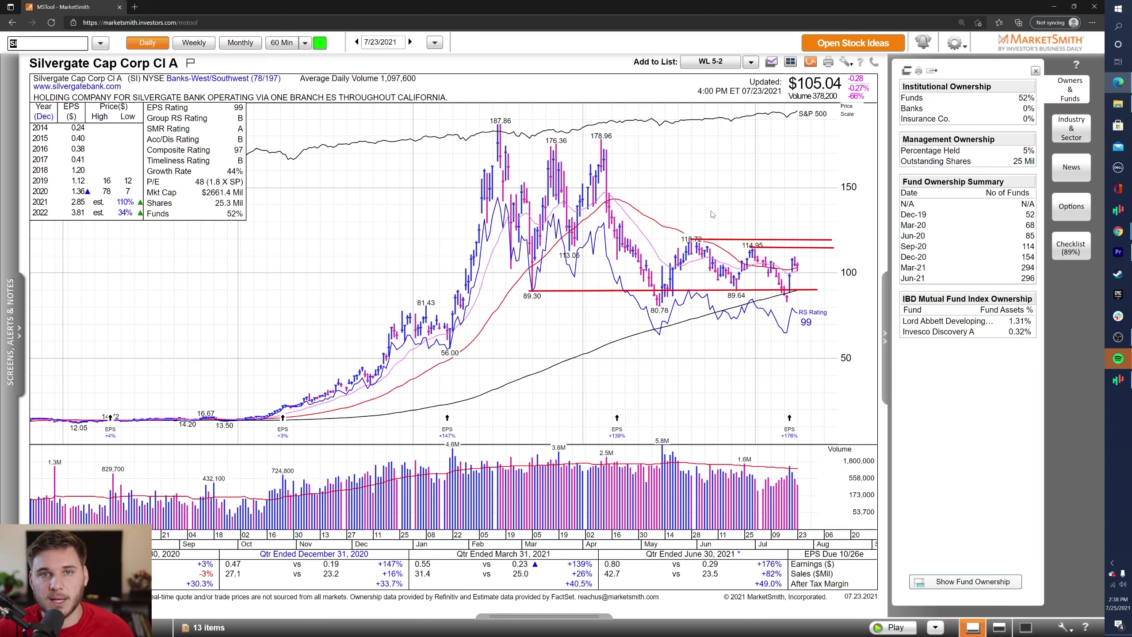
pyautogui.press('Down')
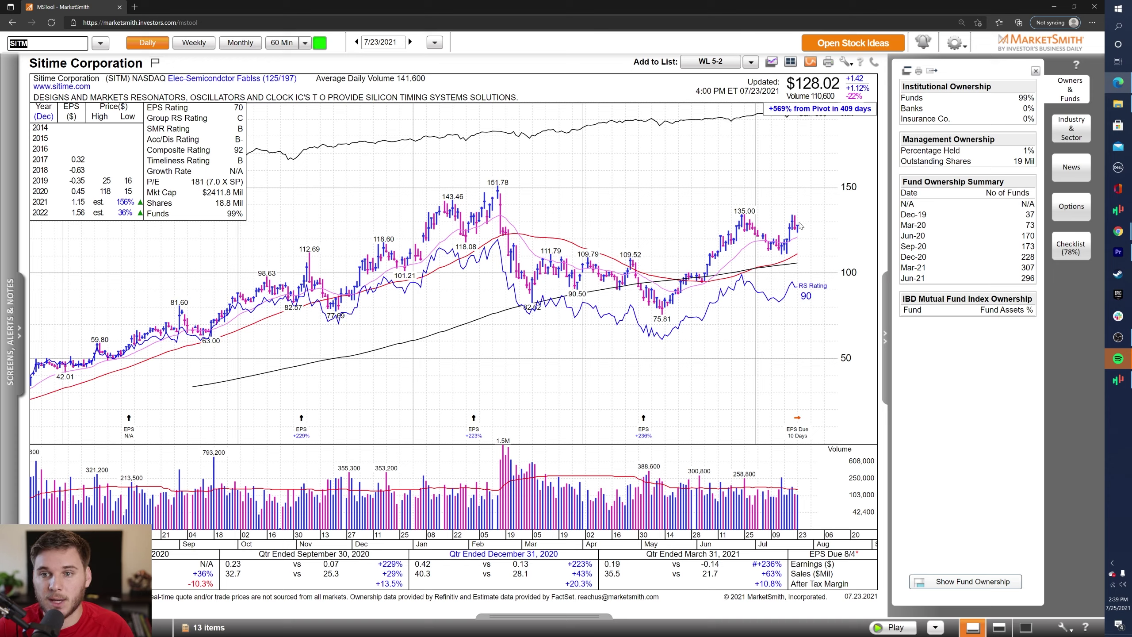
# Sketch red upward strokes beside SITM's latest bars, check a recent bar's price, then advance to SKYT
pyautogui.moveTo(818, 224)
pyautogui.mouseDown()
pyautogui.moveTo(821, 193)
pyautogui.moveTo(804, 220)
pyautogui.mouseUp()
pyautogui.moveTo(806, 227); pyautogui.dragTo(812, 221)
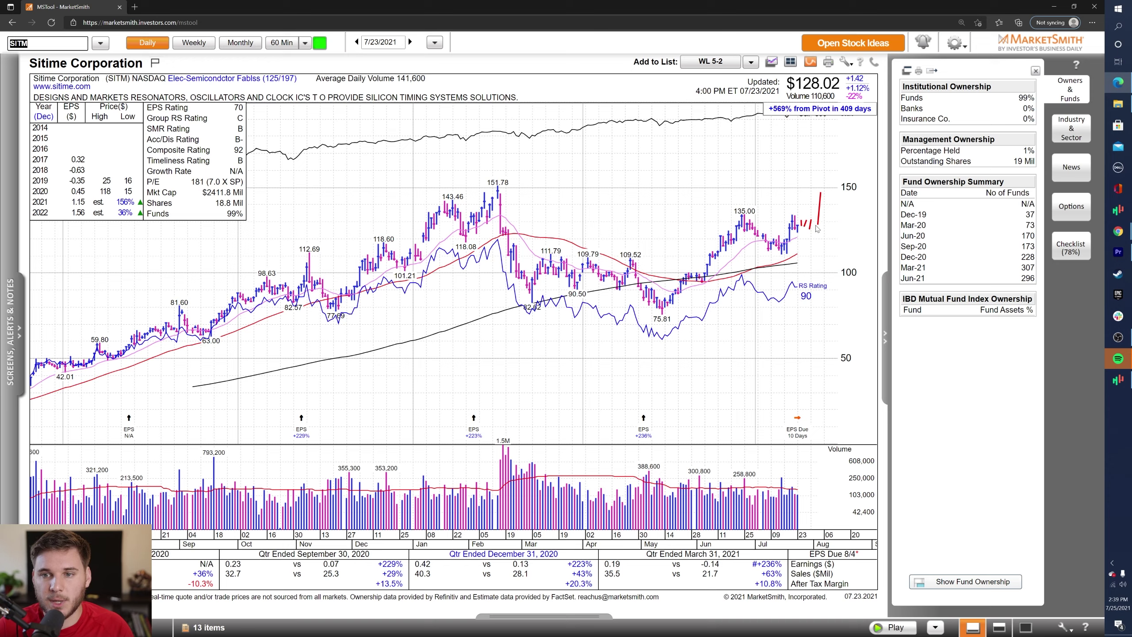
pyautogui.click(793, 223)
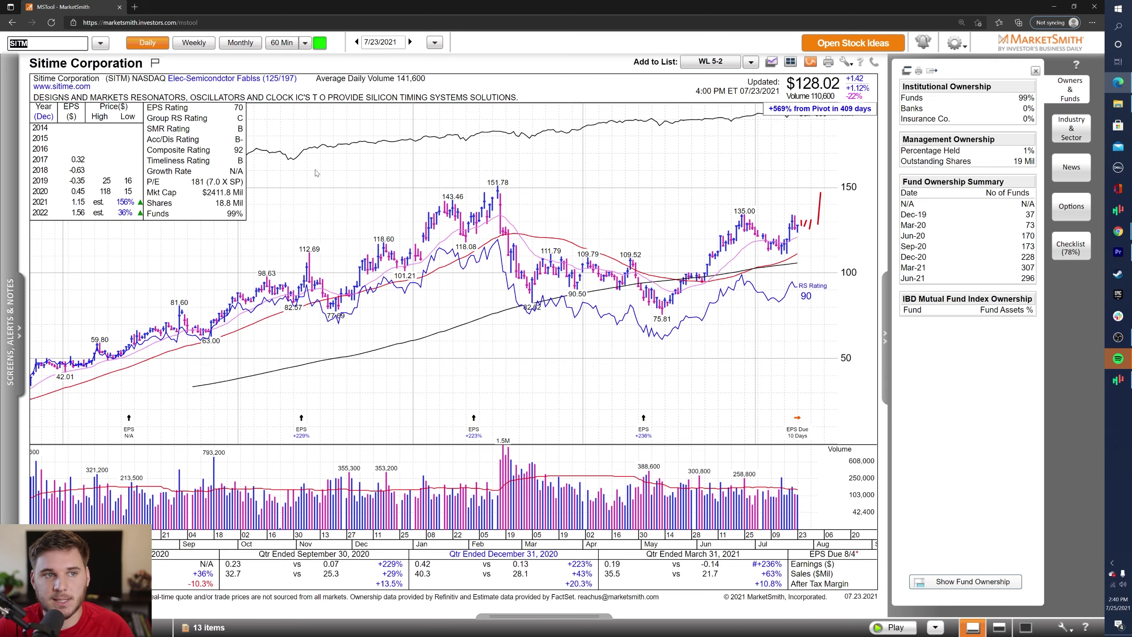
pyautogui.press('Down')
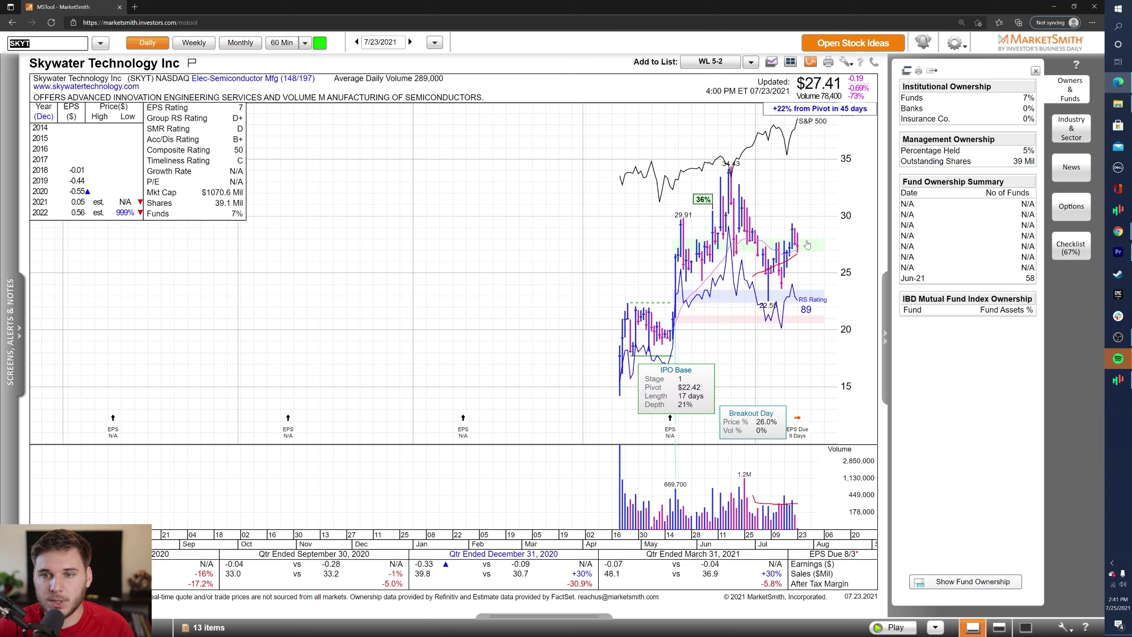
# Draw a red pivot line beside Skywater's latest bar near 30, then advance to Snowflake (SNOW)
pyautogui.moveTo(805, 237)
pyautogui.mouseDown()
pyautogui.moveTo(804, 207)
pyautogui.moveTo(826, 224)
pyautogui.mouseUp()
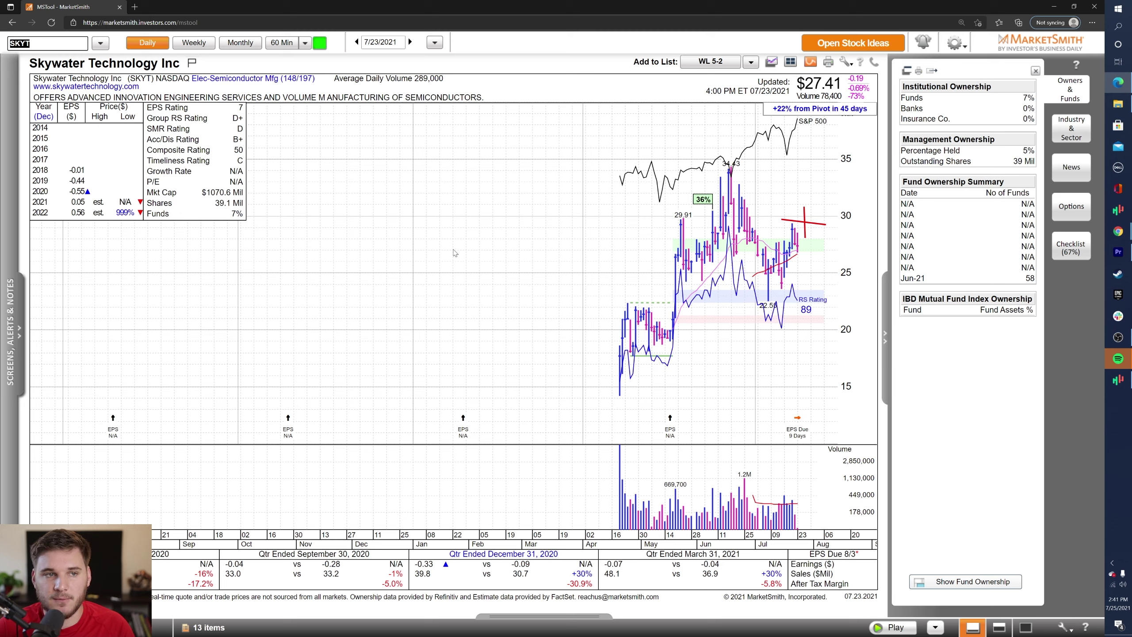
pyautogui.press('Down')
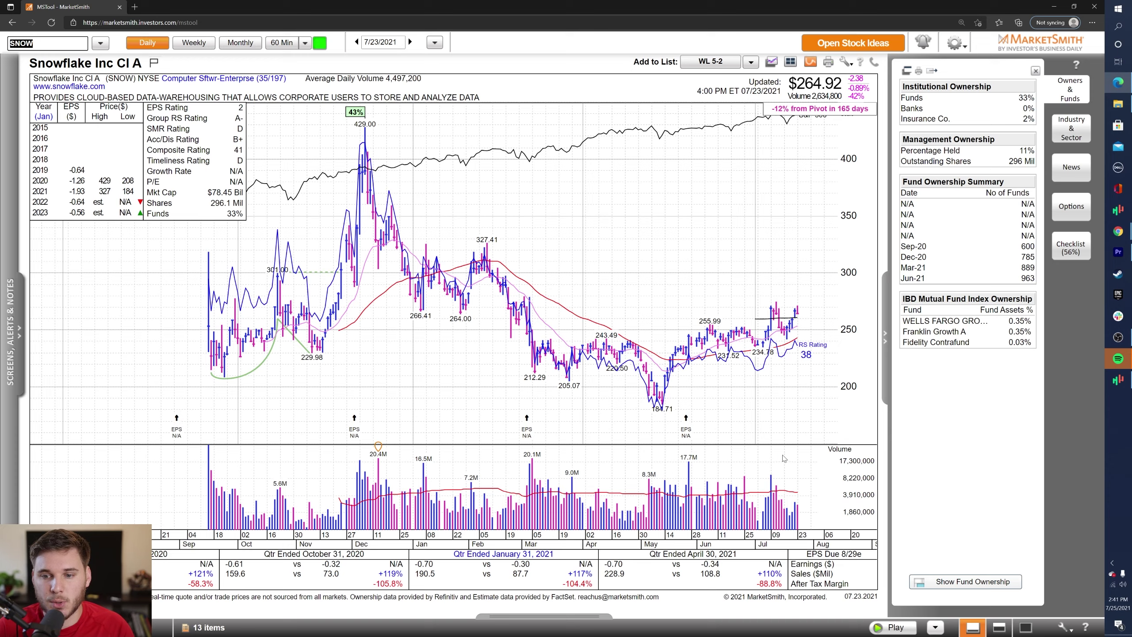
# Flag a July volume bar and draw a red resistance line across Snowflake's July highs, then load VZIO
pyautogui.moveTo(783, 456); pyautogui.dragTo(778, 481)
pyautogui.moveTo(765, 303); pyautogui.dragTo(822, 304)
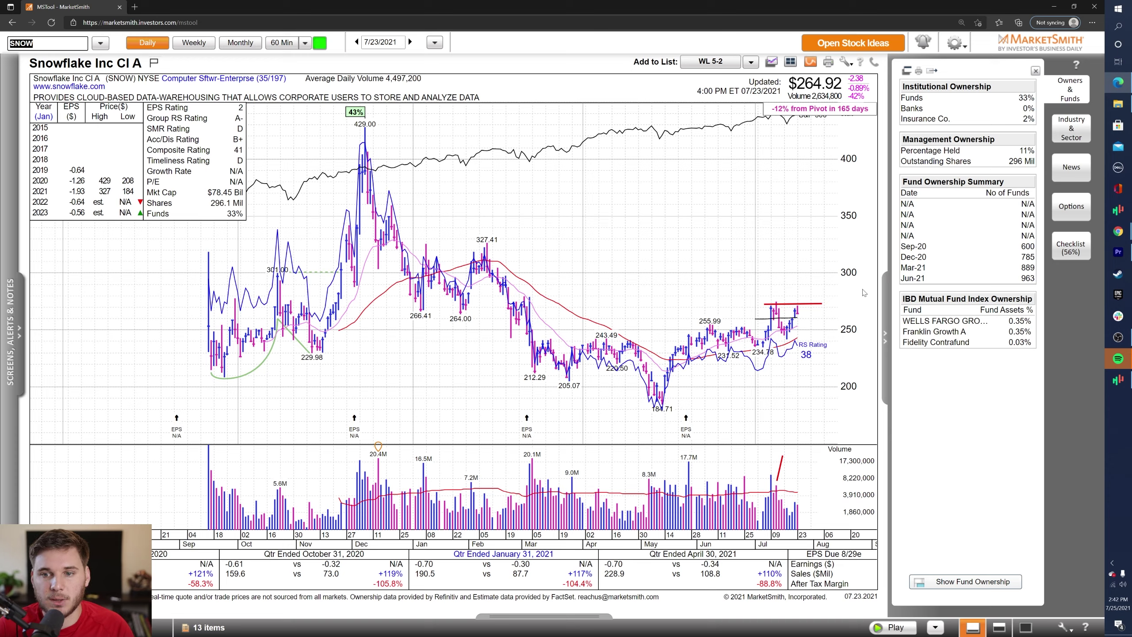
pyautogui.press('Down')
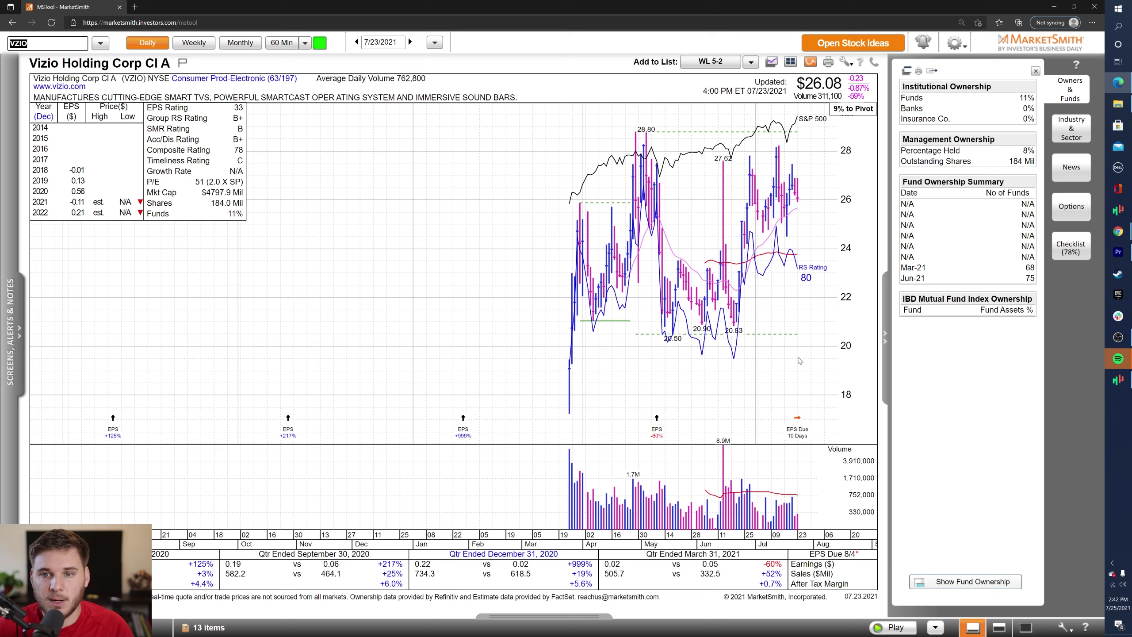
# Draw a red resistance line across Vizio's recent highs near 27.63, then load the ZI chart
pyautogui.moveTo(682, 255)
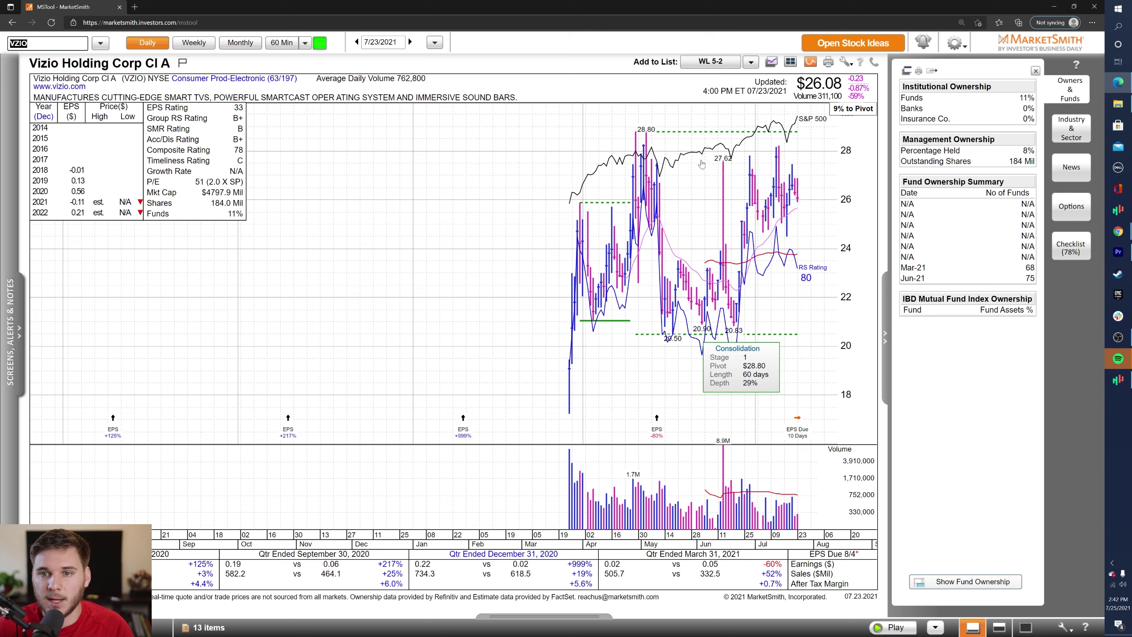
pyautogui.moveTo(700, 162); pyautogui.dragTo(832, 166)
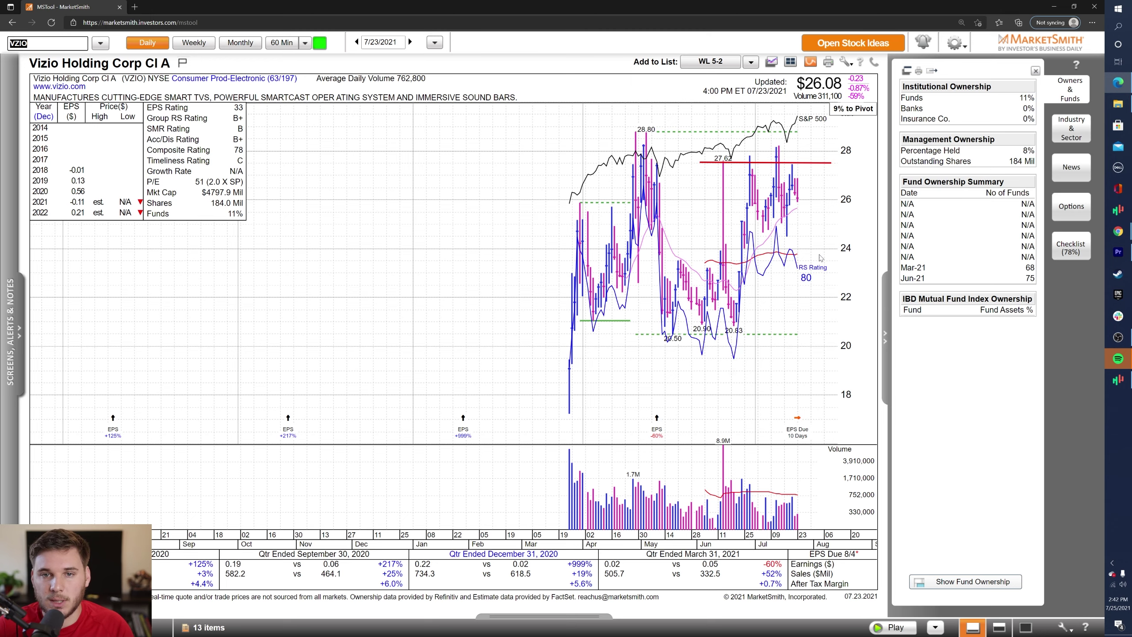
pyautogui.write('ZI')
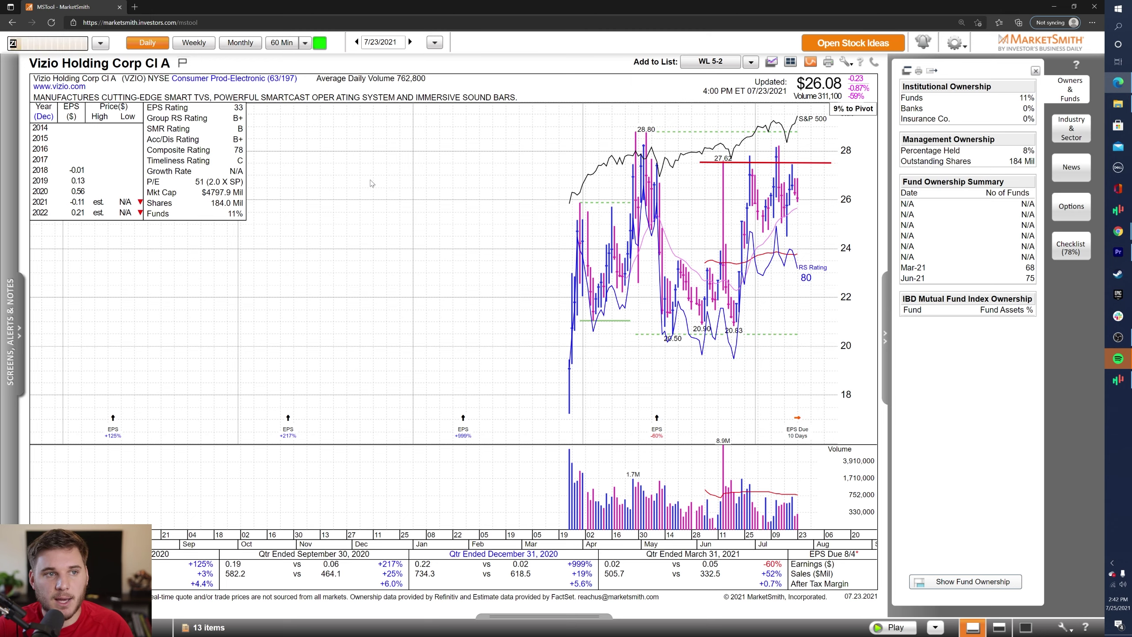
pyautogui.press('Return')
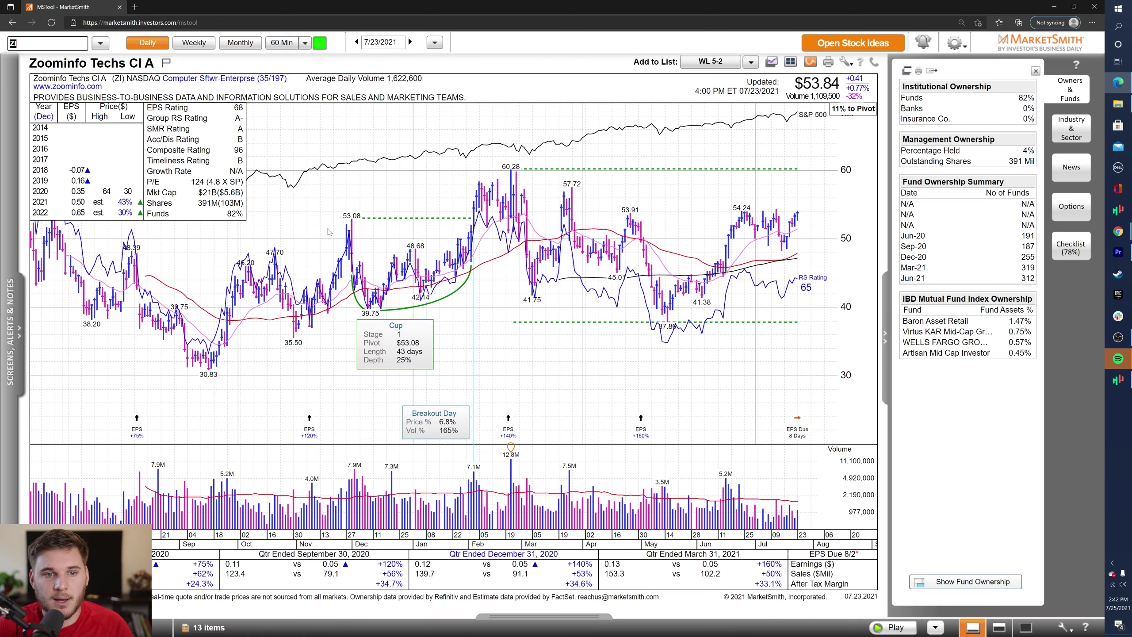
# Check Zoominfo weekly, then on the daily chart draw a red trendline from the 57.72 peak plus a short diagonal; load SNAP
pyautogui.press('w')
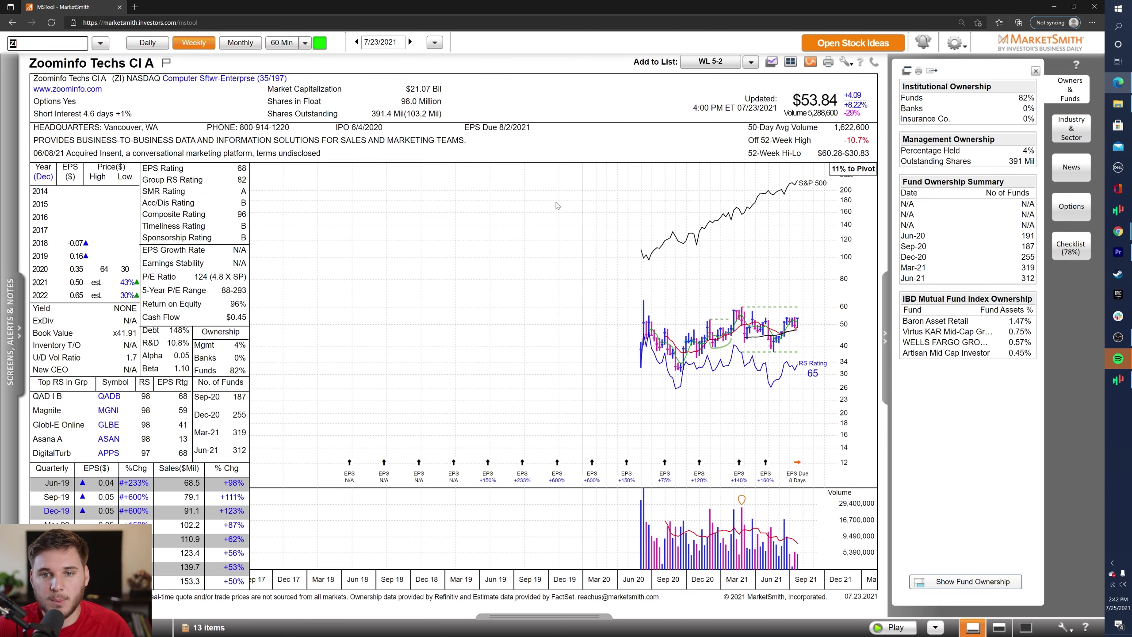
pyautogui.moveTo(759, 316)
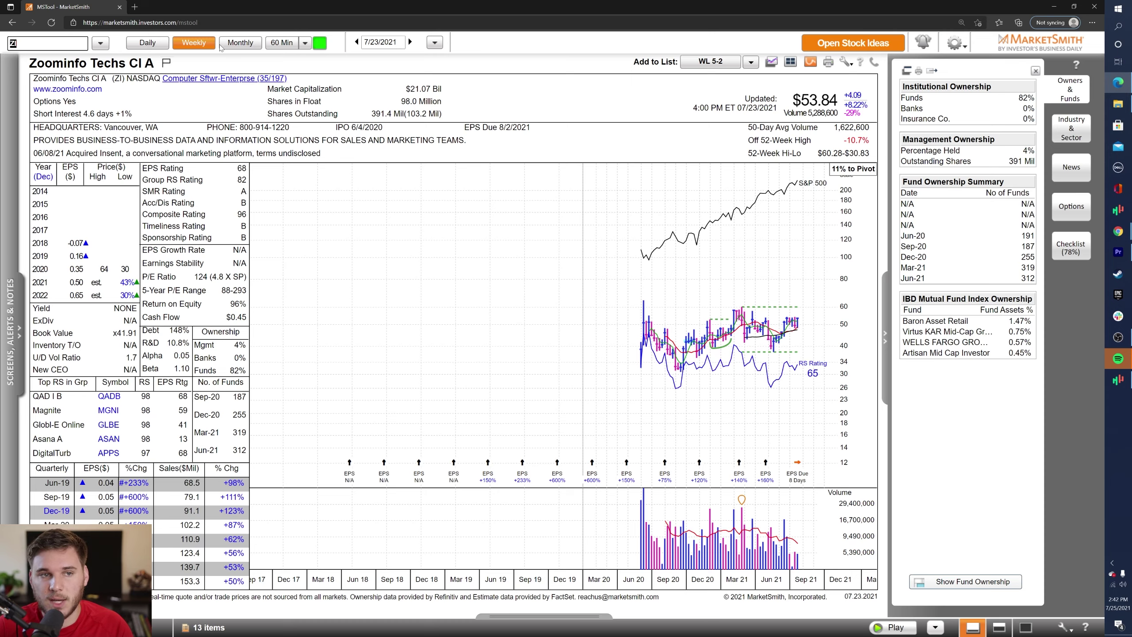
pyautogui.click(145, 45)
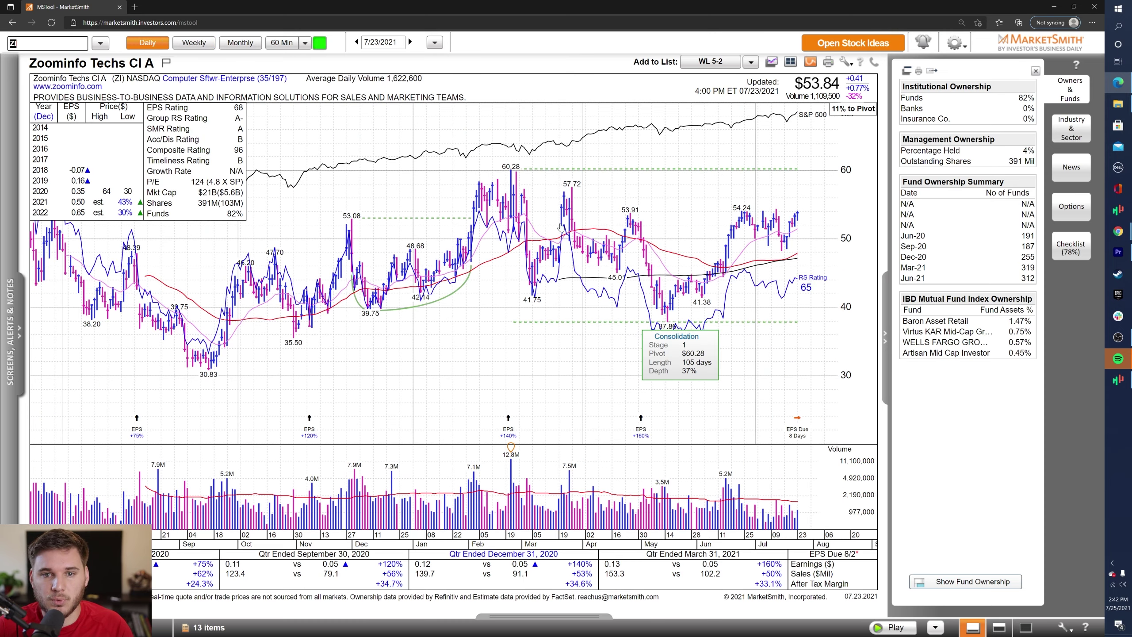
pyautogui.moveTo(560, 203); pyautogui.dragTo(831, 216)
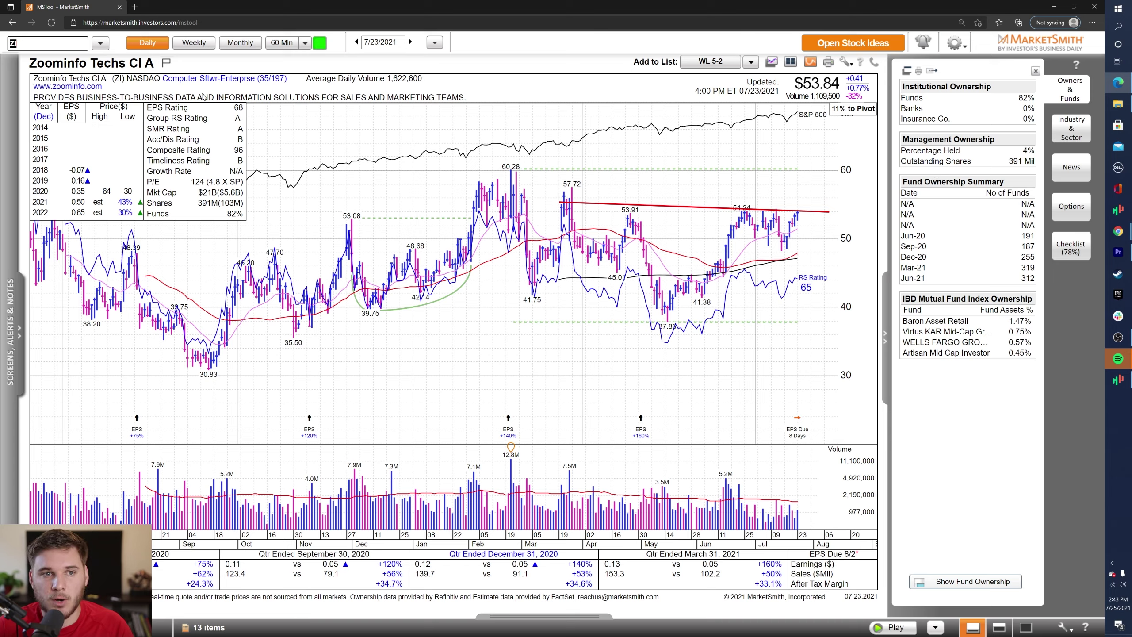
pyautogui.moveTo(286, 144)
pyautogui.mouseDown()
pyautogui.moveTo(241, 103)
pyautogui.moveTo(242, 90)
pyautogui.moveTo(261, 92)
pyautogui.mouseUp()
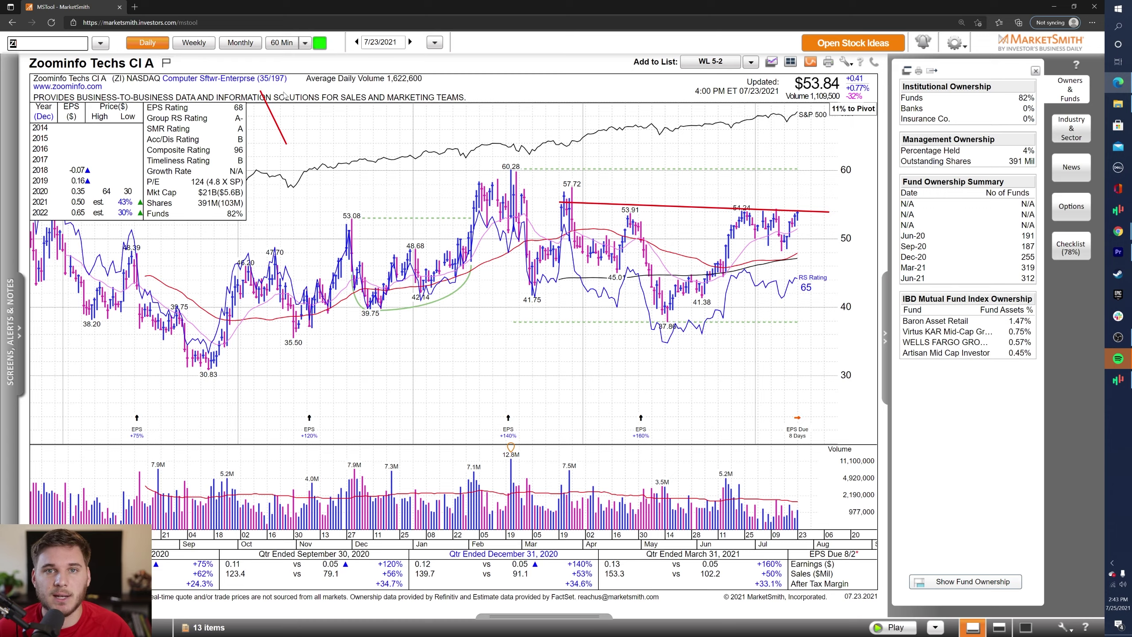
pyautogui.press('Down')
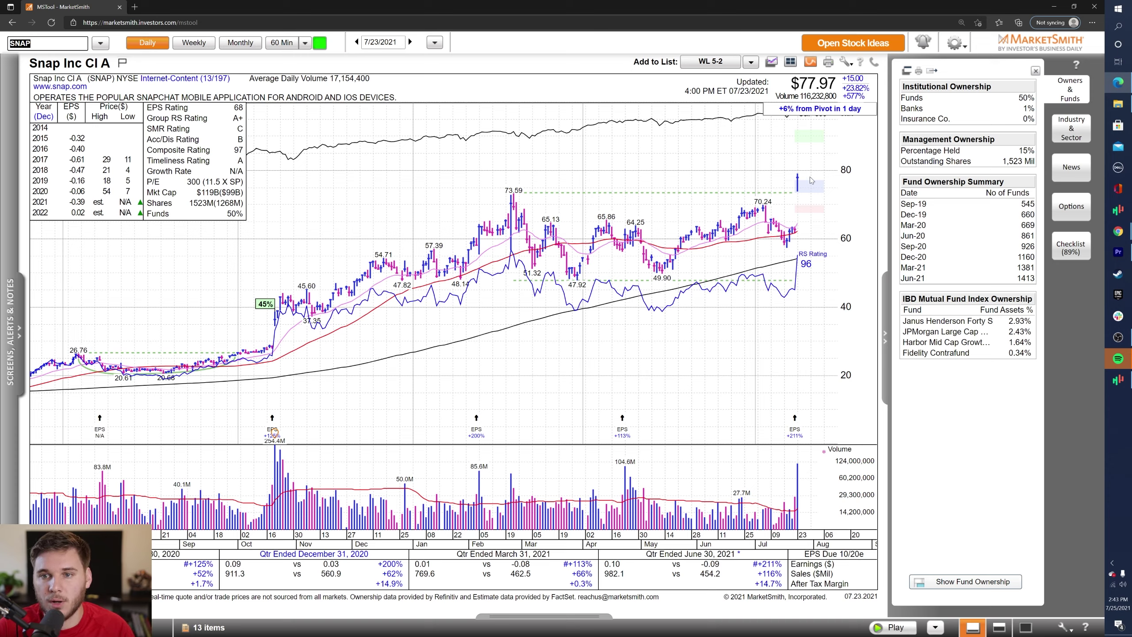
# Inspect Snap's base and breakaway-gap annotations, then advance to Chipotle (CMG)
pyautogui.moveTo(807, 188)
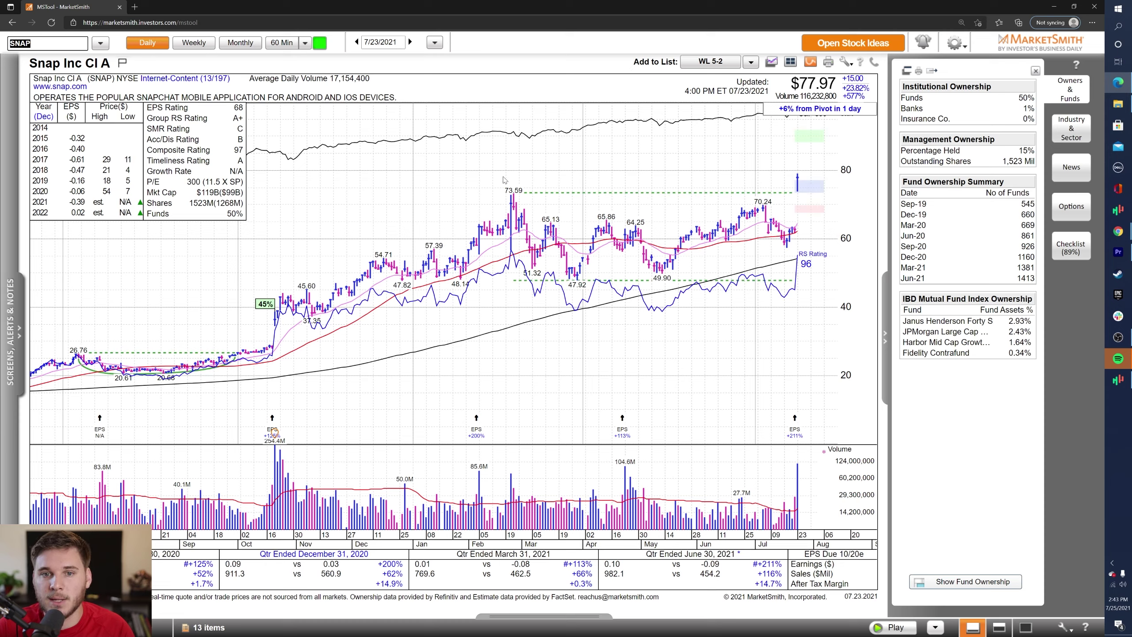
pyautogui.moveTo(687, 199)
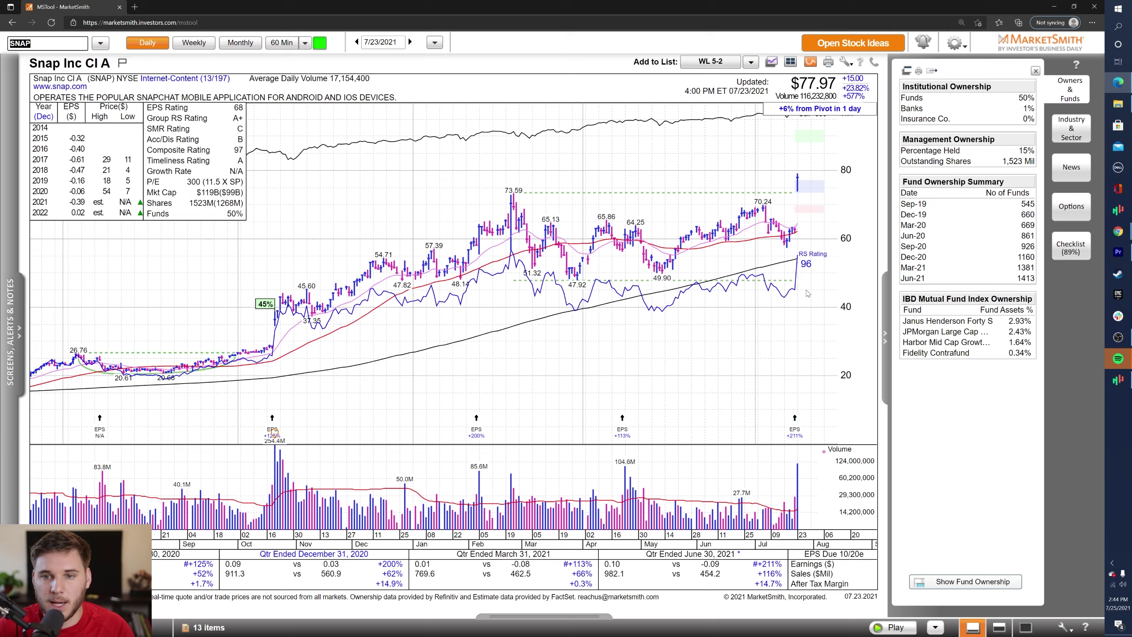
pyautogui.moveTo(802, 290)
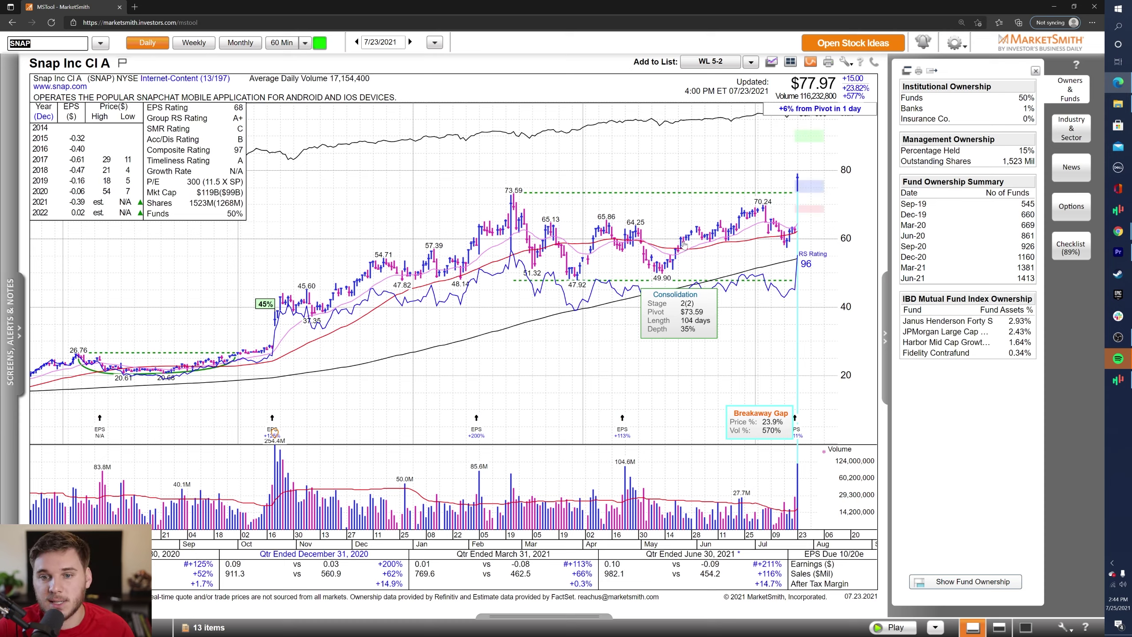
pyautogui.press('Down')
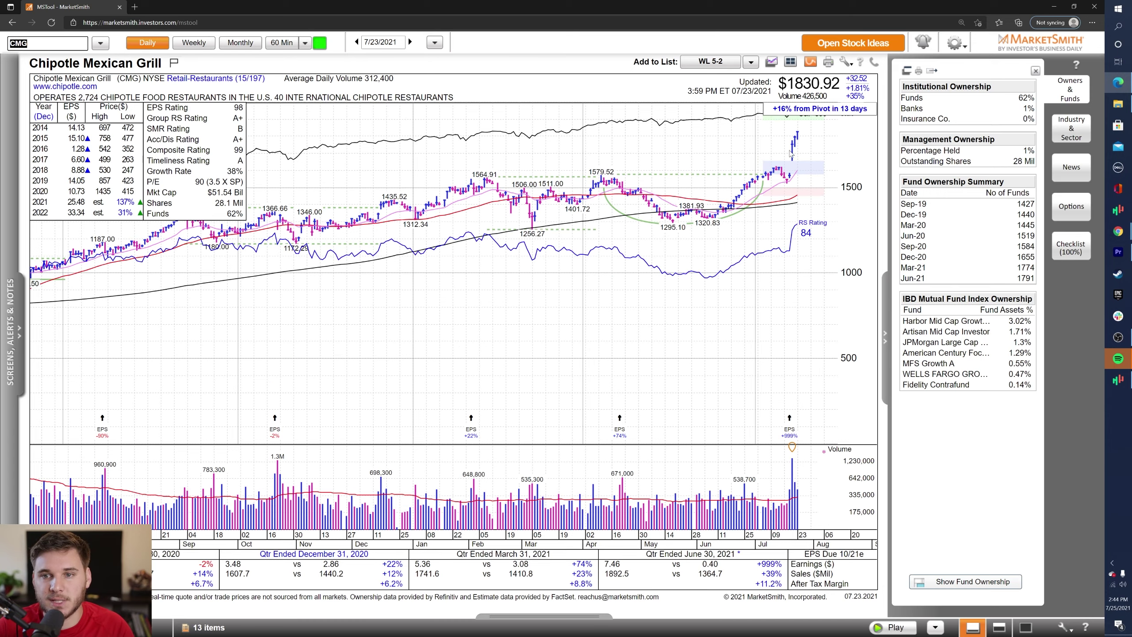
# Add short red tick marks just right of Chipotle's latest price bars
pyautogui.moveTo(523, 197)
pyautogui.moveTo(810, 135); pyautogui.dragTo(814, 142)
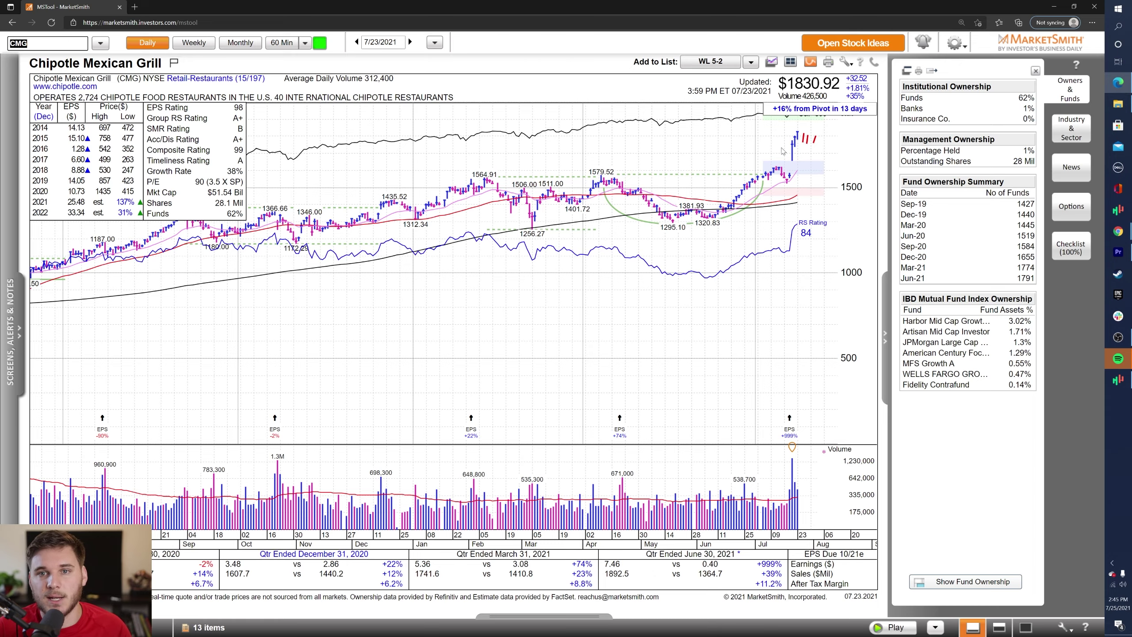
# Switch to the list-view layout to show the WL 7-25 watchlist table of 13 stocks
pyautogui.click(1027, 627)
pyautogui.click(1026, 626)
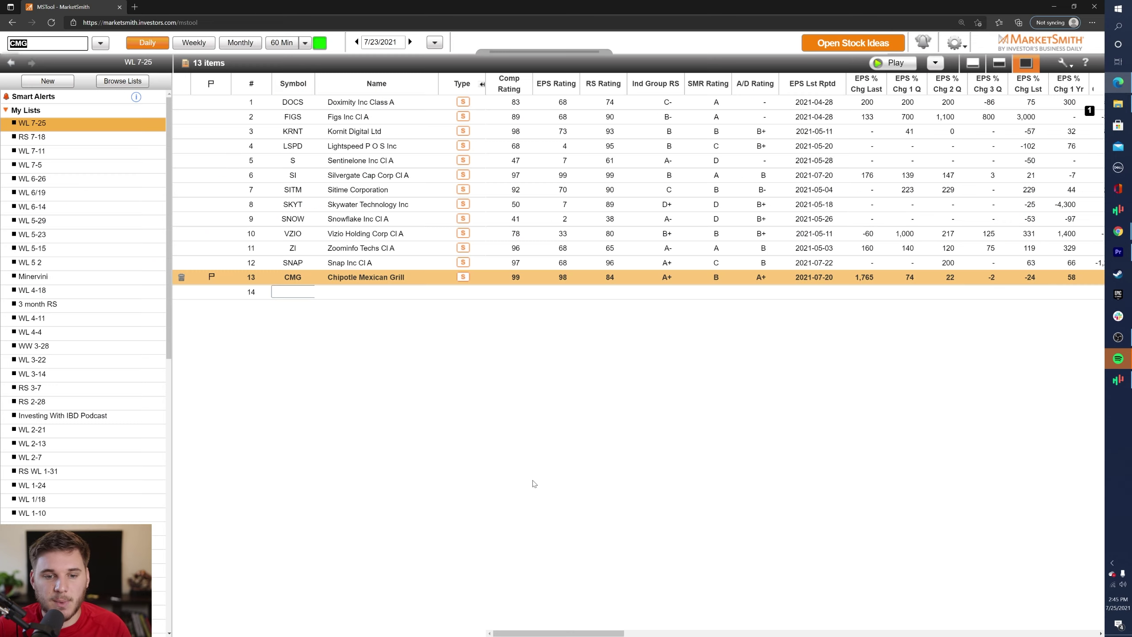